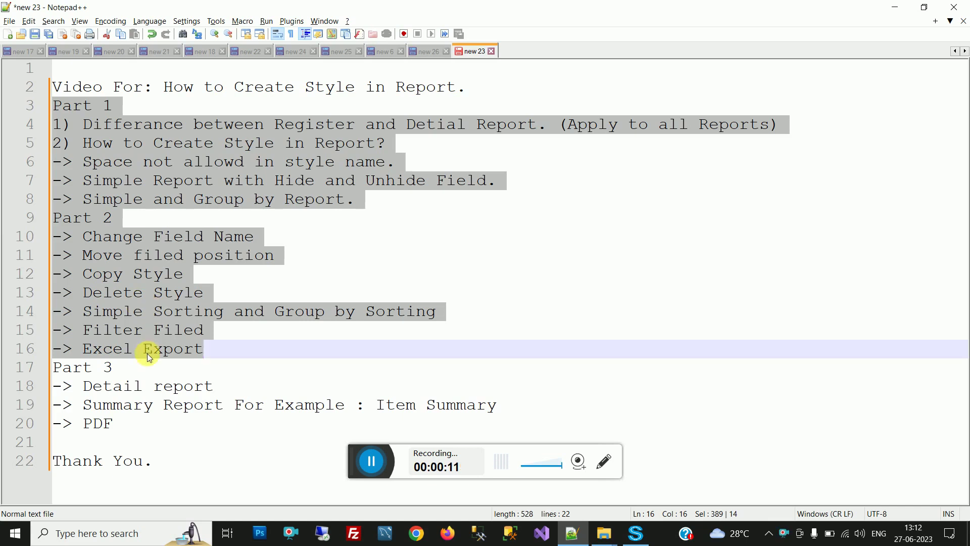
# - Review the Part 2 and Part 3 topics in the notes, including detail report, summary report and PDF
pyautogui.click(147, 351)
pyautogui.click(57, 374)
pyautogui.moveTo(57, 374); pyautogui.dragTo(216, 386)
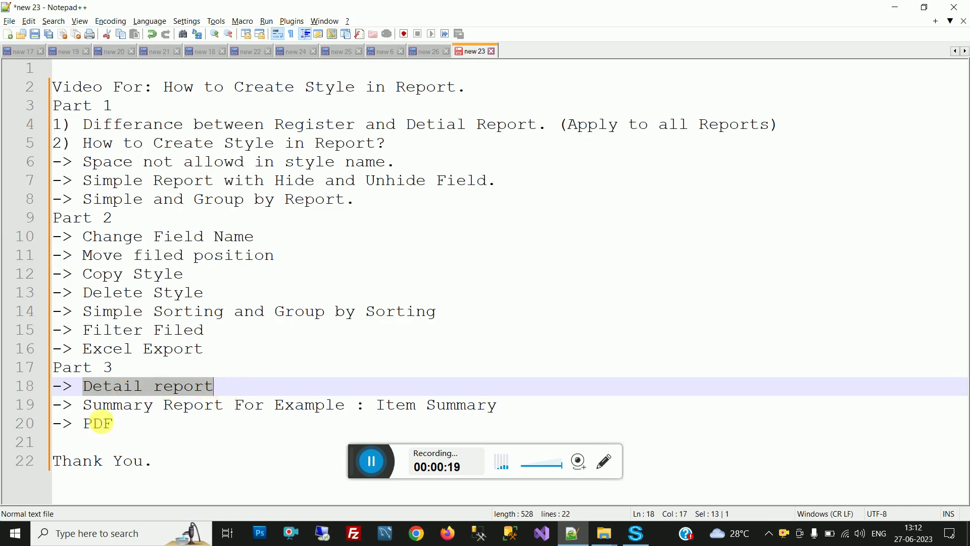
pyautogui.moveTo(82, 404); pyautogui.dragTo(236, 416)
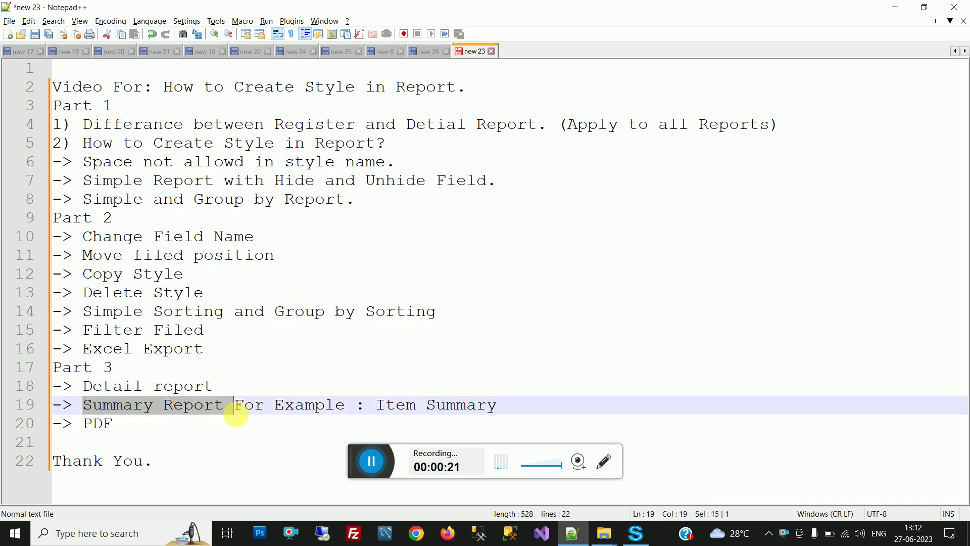
pyautogui.moveTo(82, 424); pyautogui.dragTo(123, 426)
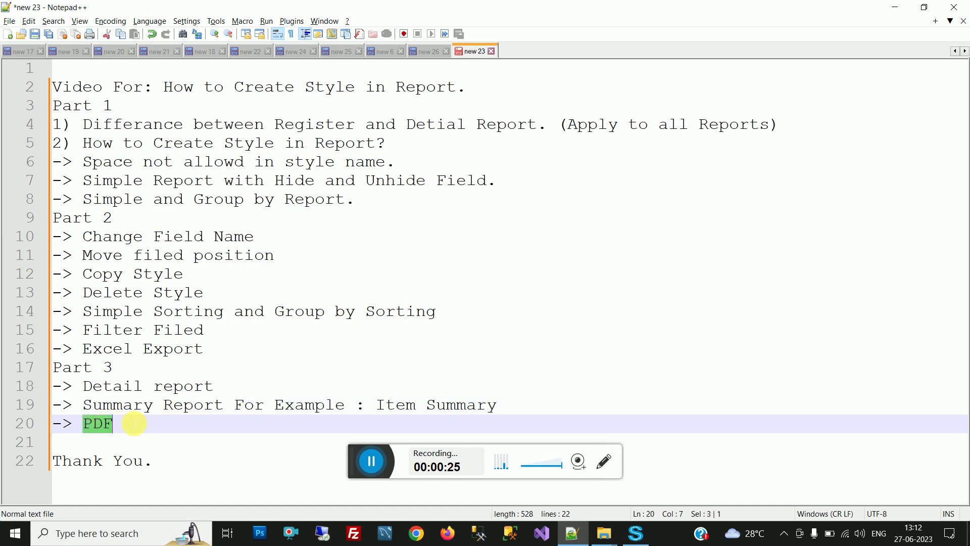
pyautogui.click(135, 423)
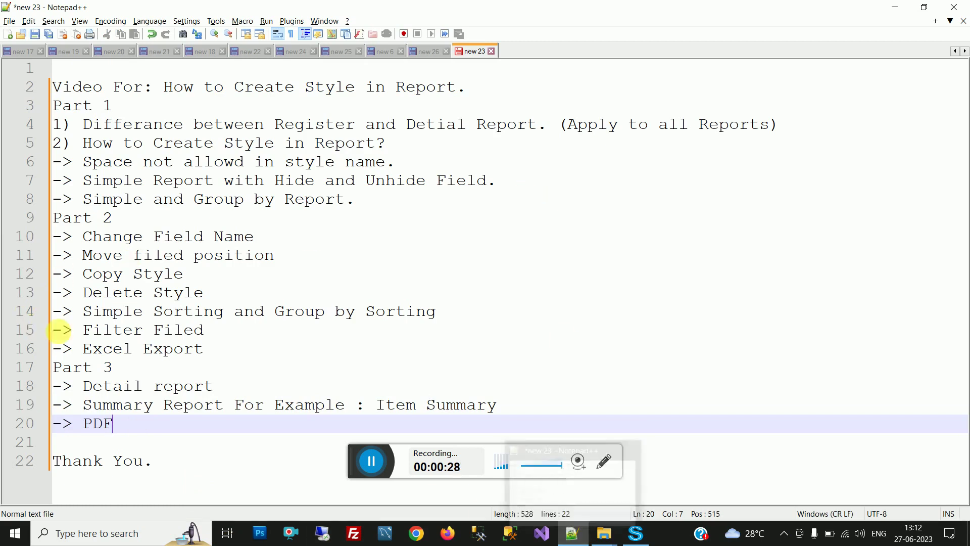
pyautogui.moveTo(227, 349); pyautogui.dragTo(53, 217)
pyautogui.click(309, 282)
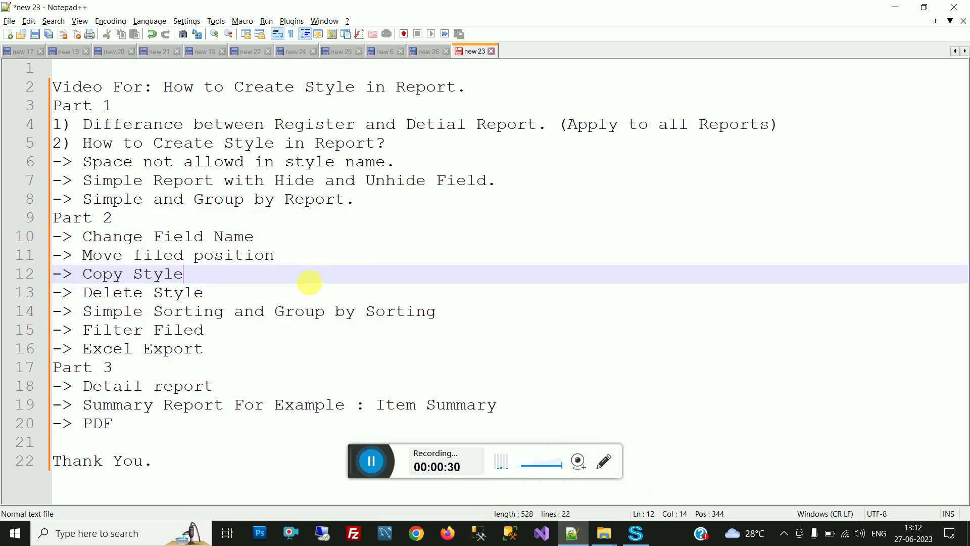
# - Examine the Untitled.png screenshot from the desktop, close it, and return to the Detail report topic in the Notepad++ notes
pyautogui.press('super+d')
pyautogui.doubleClick(216, 176)
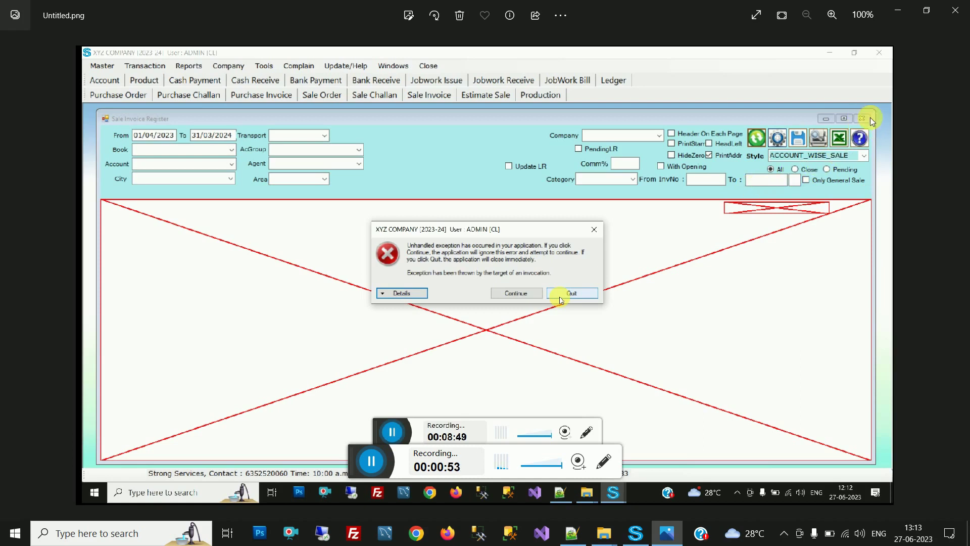
pyautogui.click(959, 11)
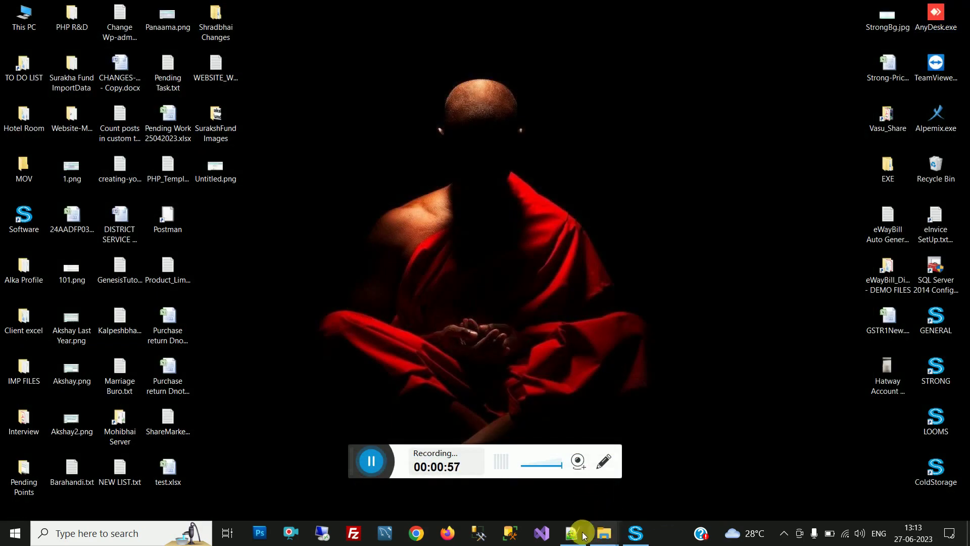
pyautogui.click(584, 535)
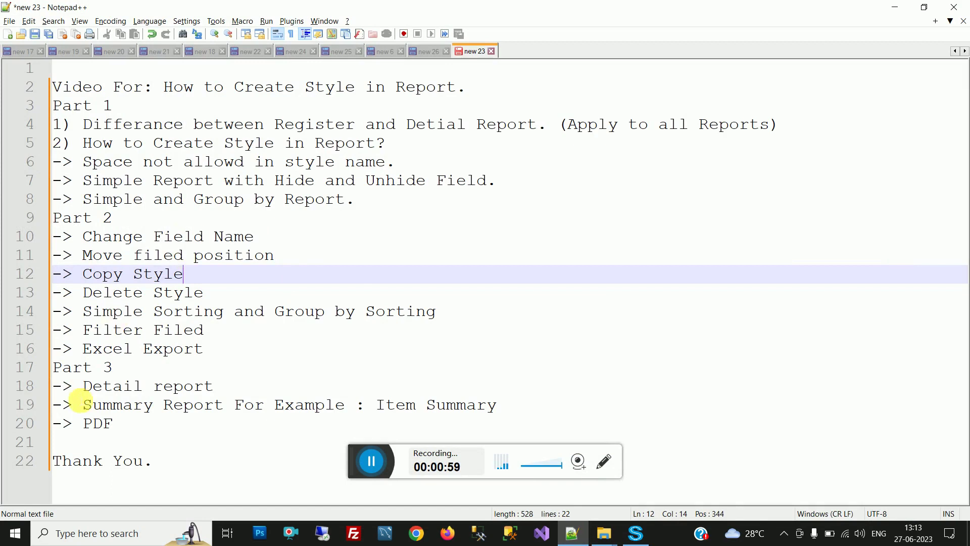
pyautogui.moveTo(83, 386); pyautogui.dragTo(213, 386)
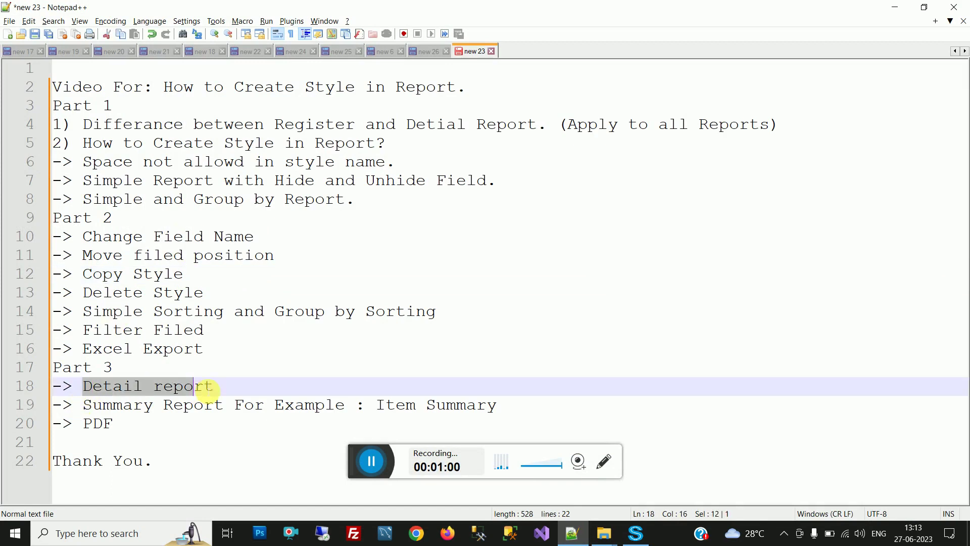
# - Switch to the XYZ COMPANY accounting program and close the Sale Invoice Register window
pyautogui.click(633, 531)
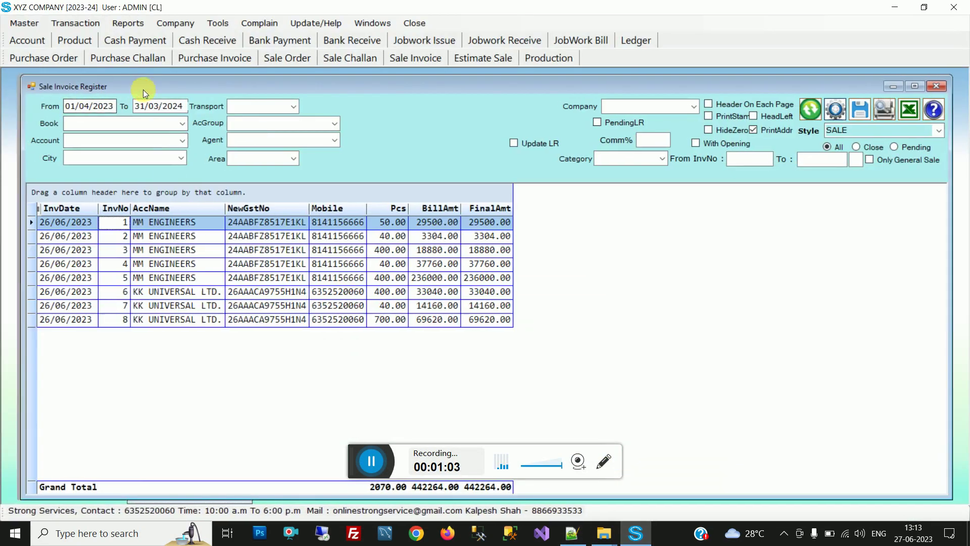
pyautogui.moveTo(143, 89); pyautogui.dragTo(153, 102)
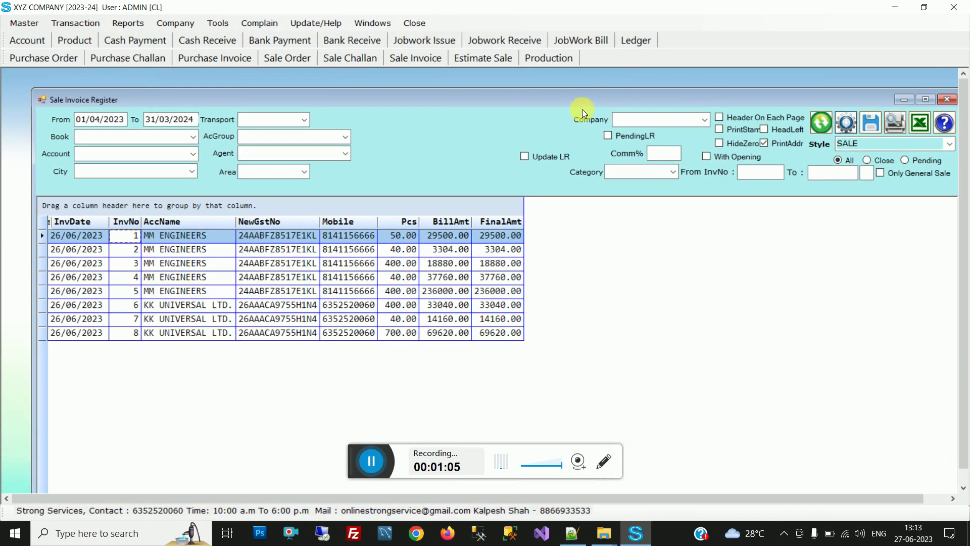
pyautogui.moveTo(567, 95); pyautogui.dragTo(542, 85)
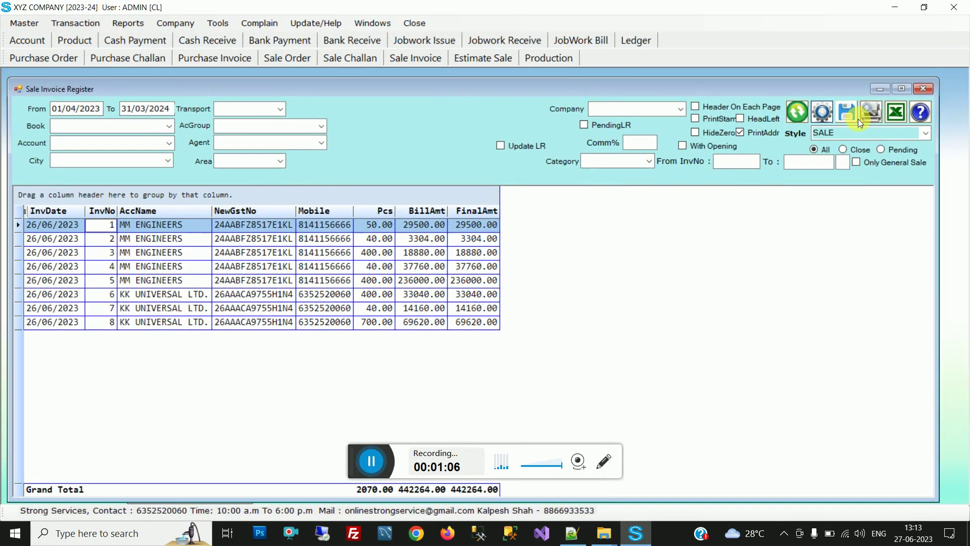
pyautogui.click(926, 89)
# - Open the Sale Invoice Detail report from the sale reports
pyautogui.click(128, 23)
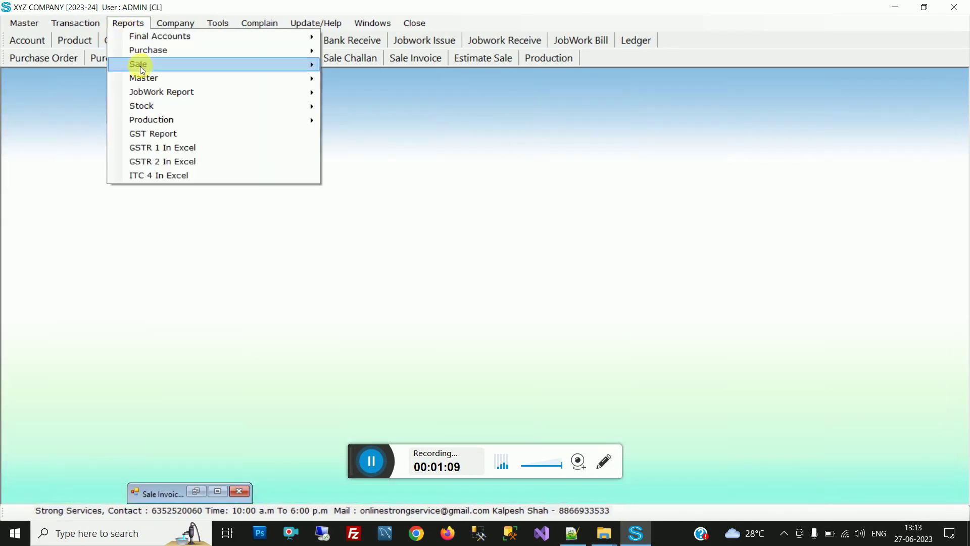
pyautogui.moveTo(141, 66)
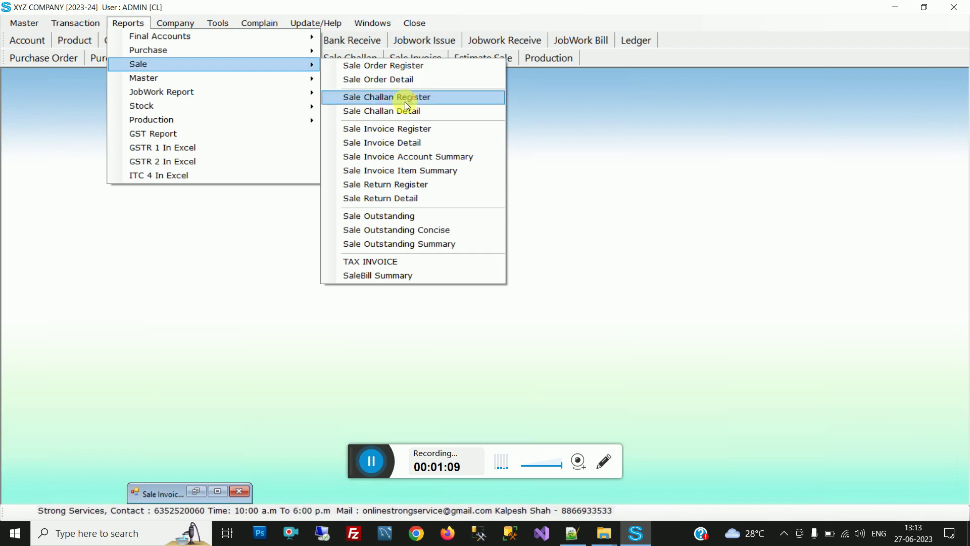
pyautogui.click(410, 144)
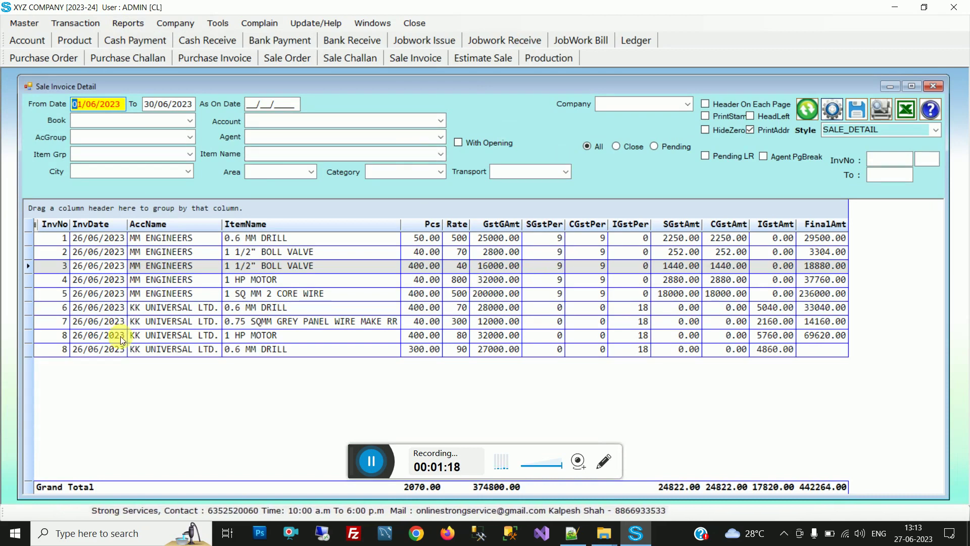
# - Examine the item names and tax percentages in the Sale Invoice Detail rows
pyautogui.click(257, 240)
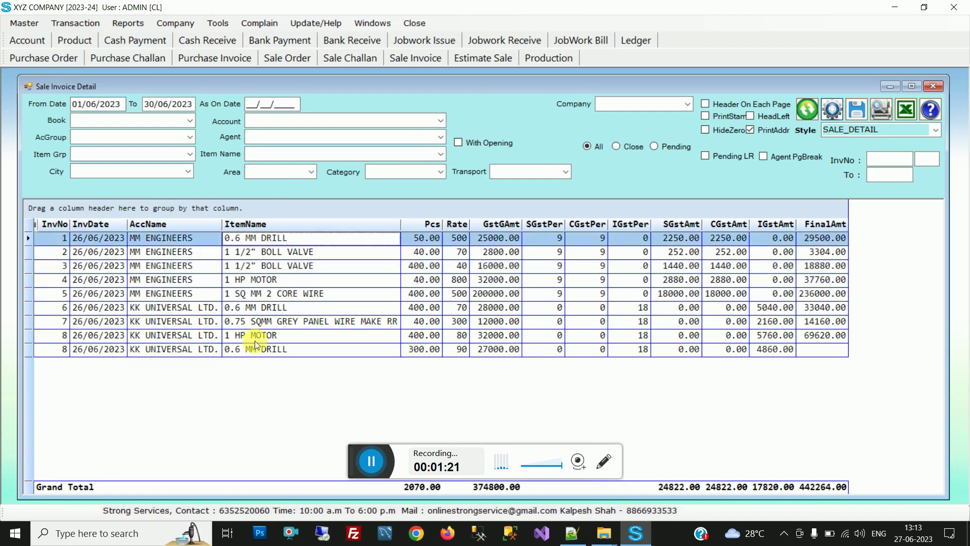
pyautogui.click(254, 350)
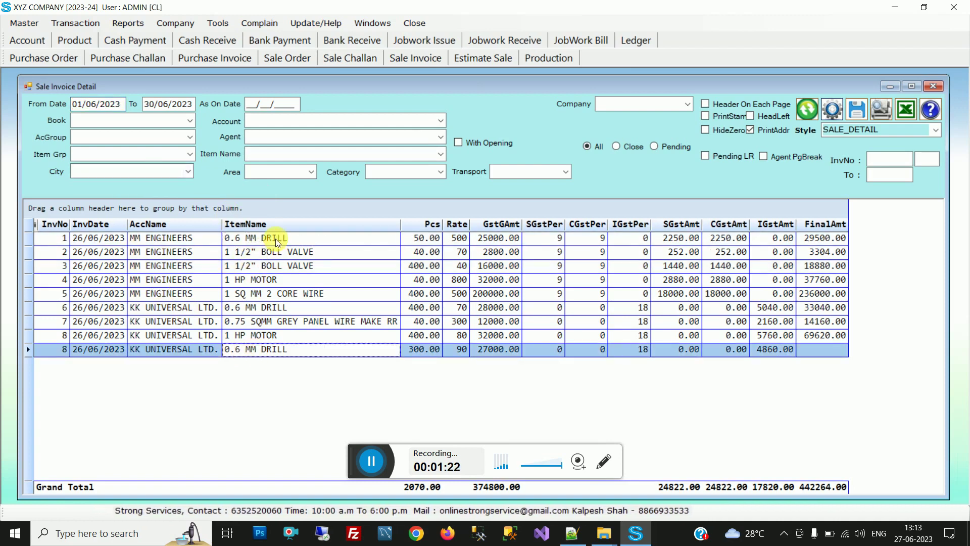
pyautogui.click(273, 253)
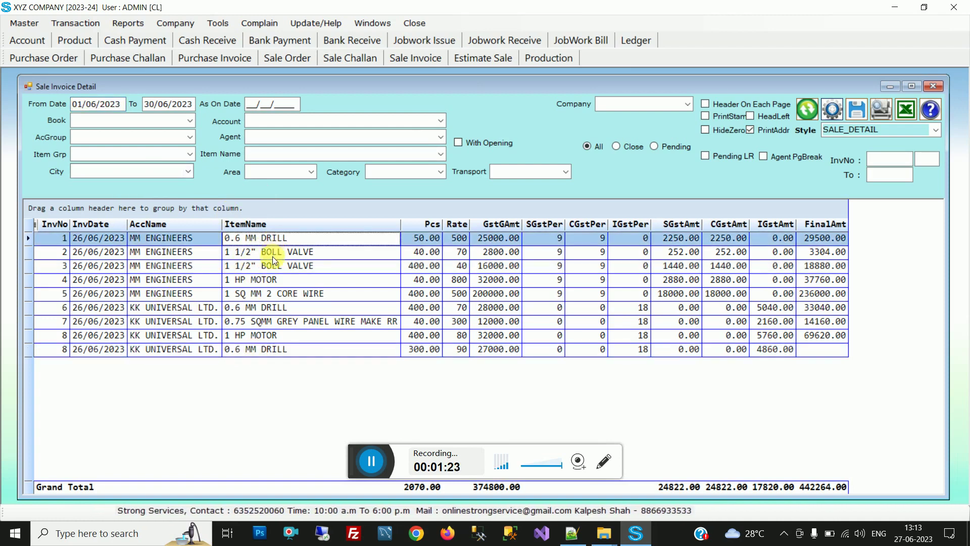
pyautogui.click(540, 252)
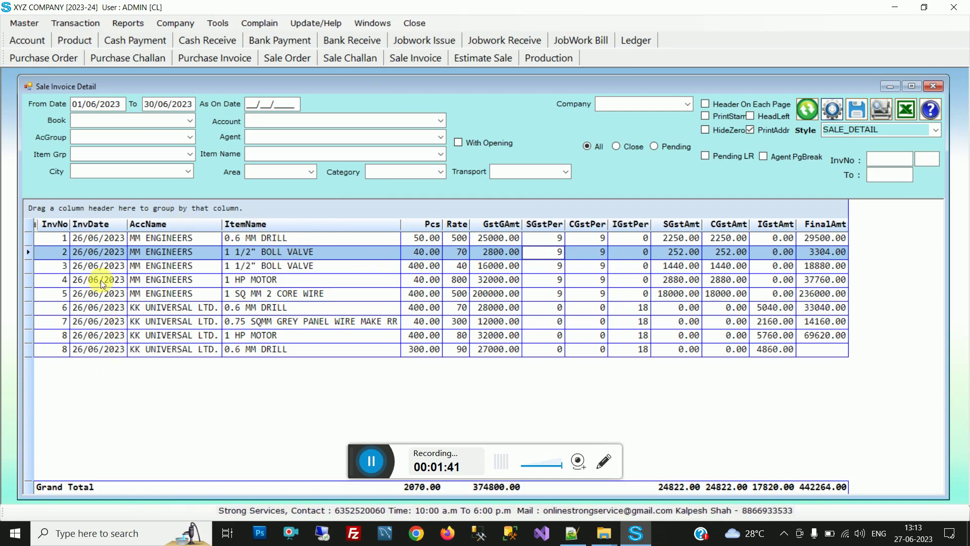
# - Check the Detail report topic in the Notepad++ notes and return to the accounting program
pyautogui.click(572, 533)
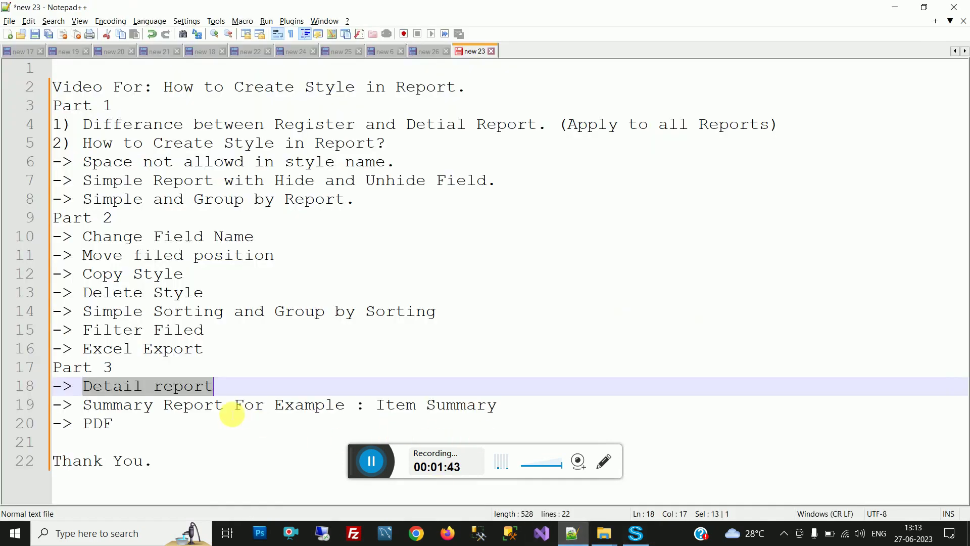
pyautogui.moveTo(220, 387); pyautogui.dragTo(86, 391)
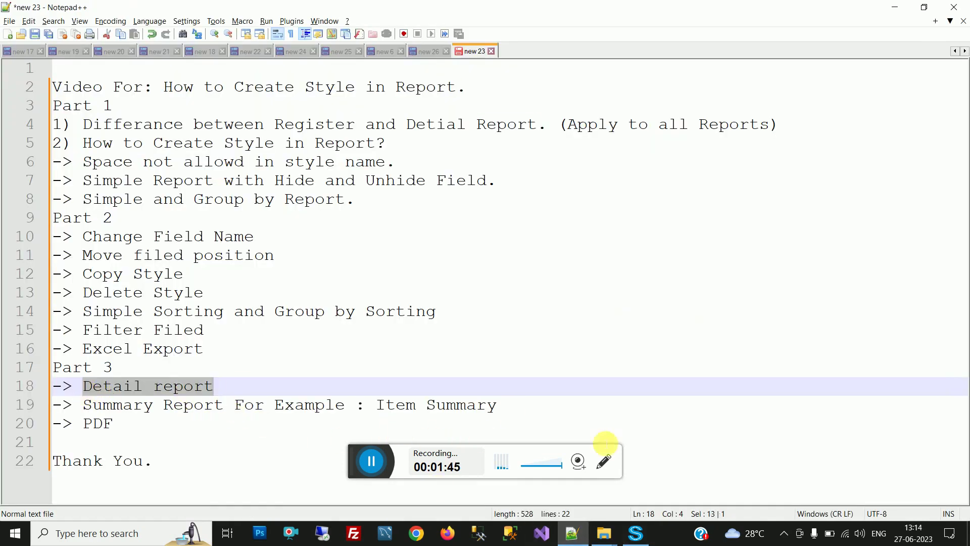
pyautogui.click(636, 533)
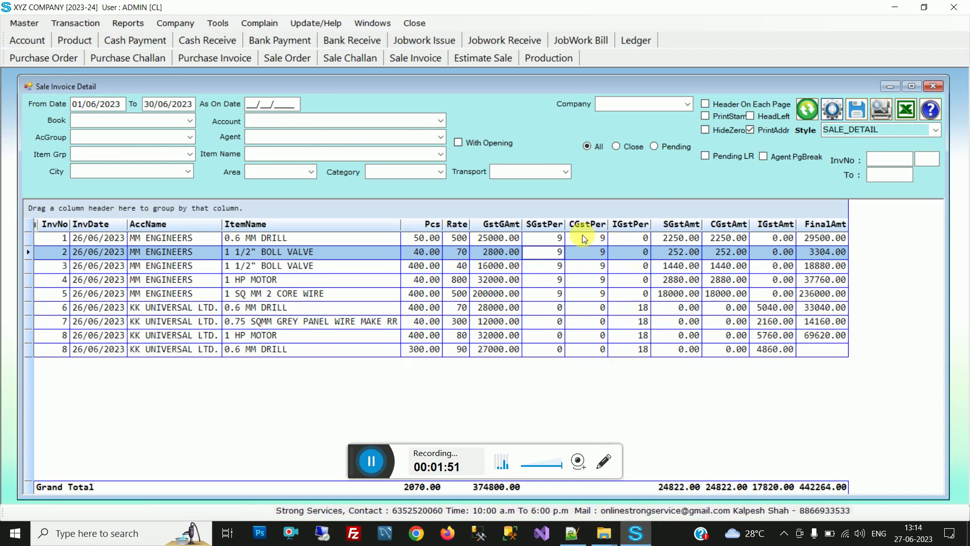
# - Group the Sale Invoice Detail report by ItemName and AccName, and remove the ItemName grouping again
pyautogui.moveTo(227, 225); pyautogui.dragTo(221, 204)
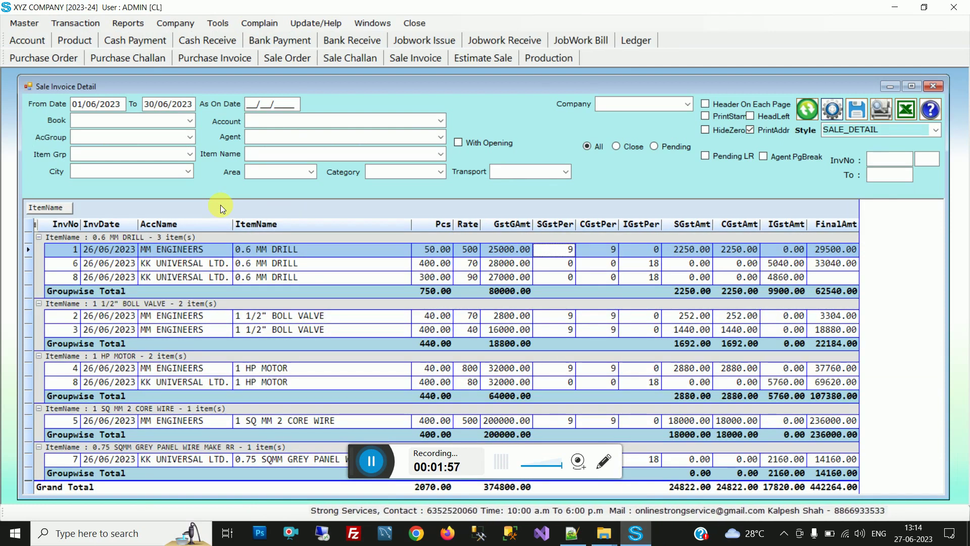
pyautogui.moveTo(145, 232); pyautogui.dragTo(38, 211)
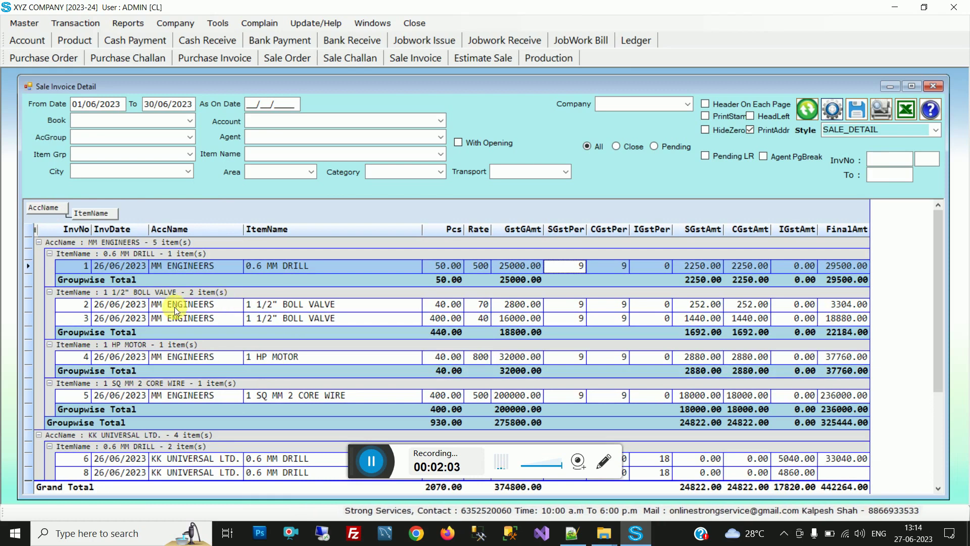
pyautogui.moveTo(91, 213); pyautogui.dragTo(7, 231)
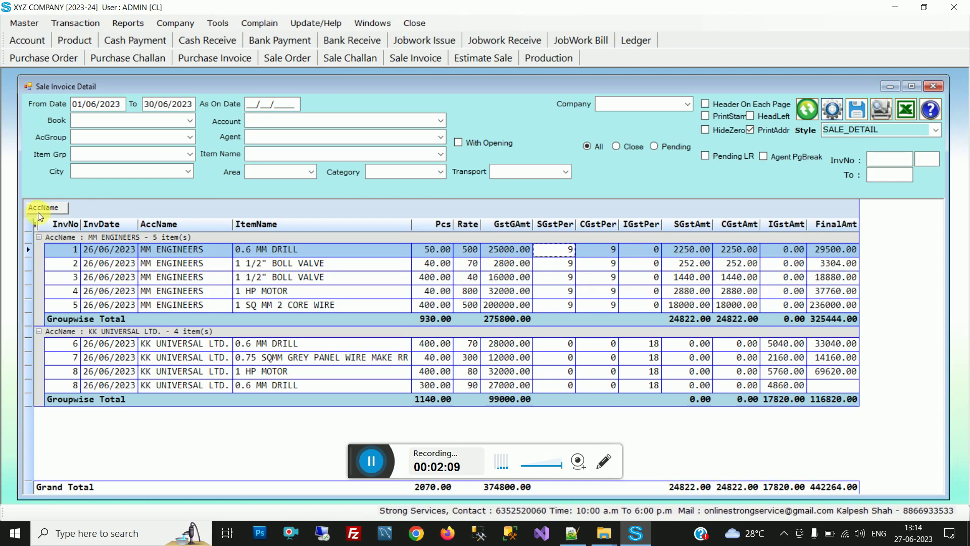
pyautogui.click(167, 250)
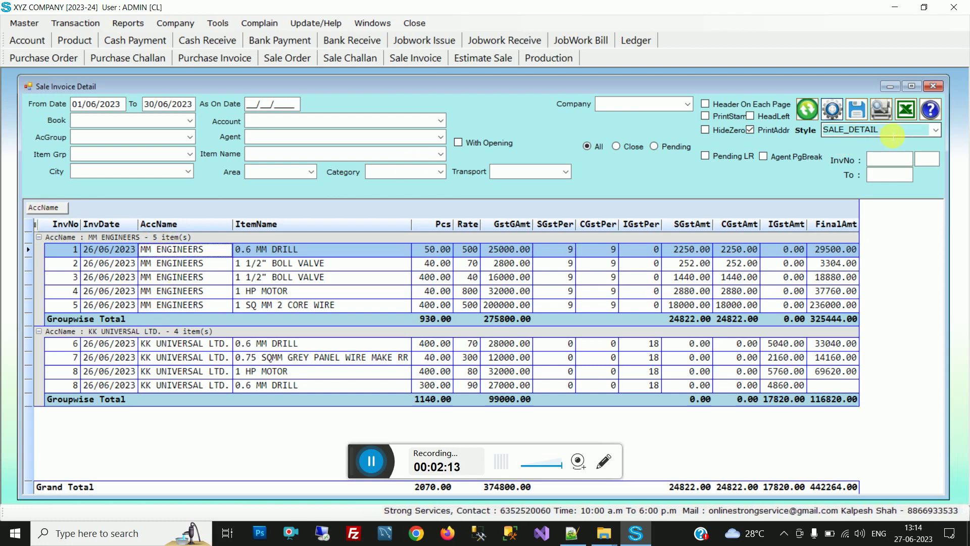
# - Save the grouped report layout as a new style named ACCOUNT_WISE_ITEM and reload the report with it
pyautogui.click(891, 135)
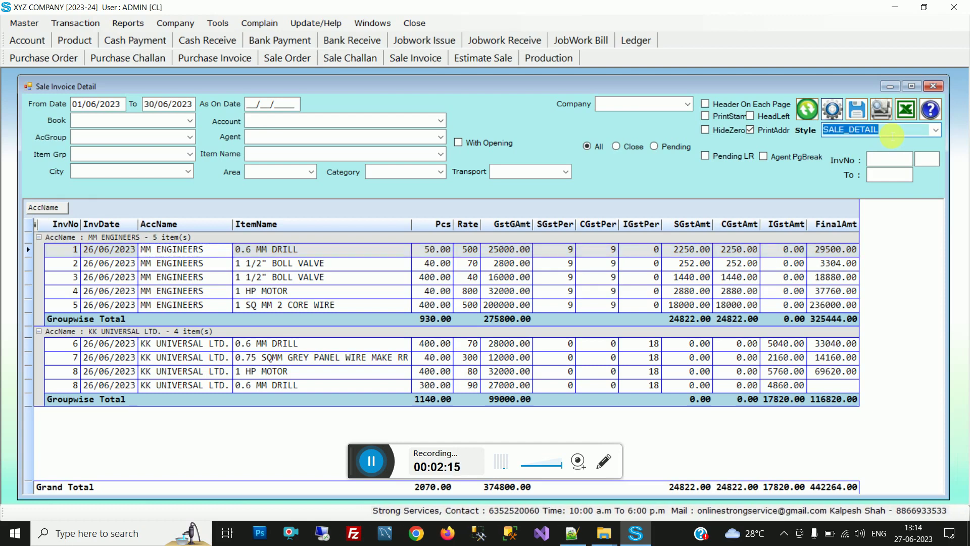
pyautogui.click(892, 135)
pyautogui.doubleClick(891, 136)
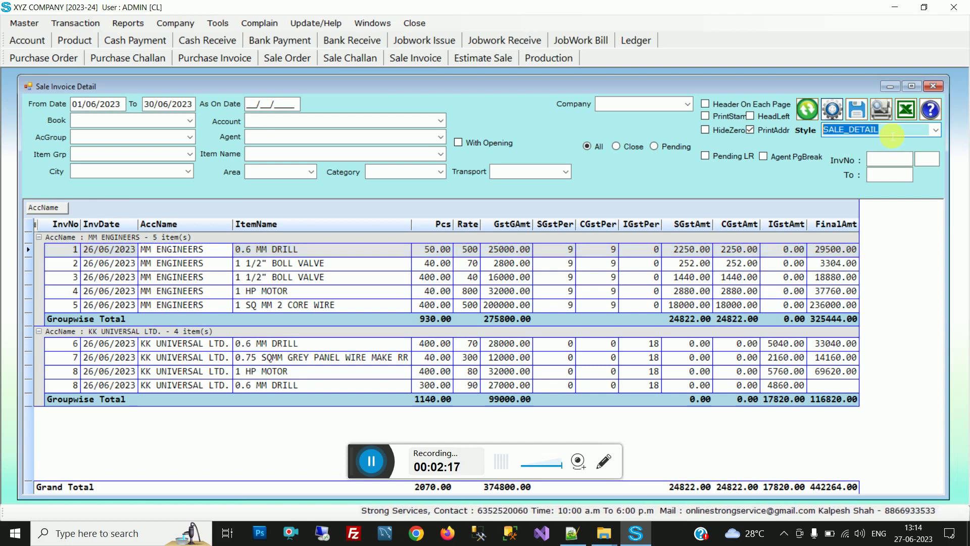
pyautogui.write('ACCOUNT_WISE_ITEM')
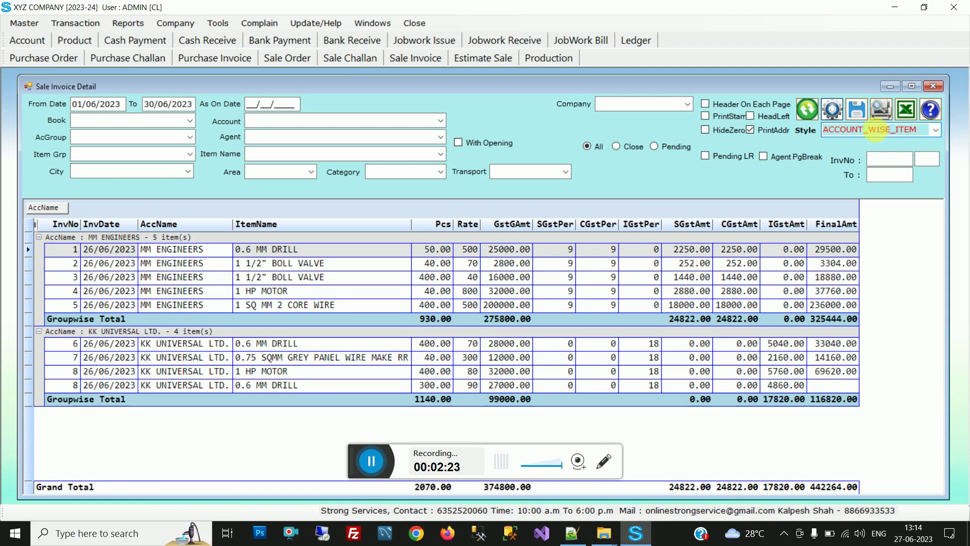
pyautogui.click(856, 109)
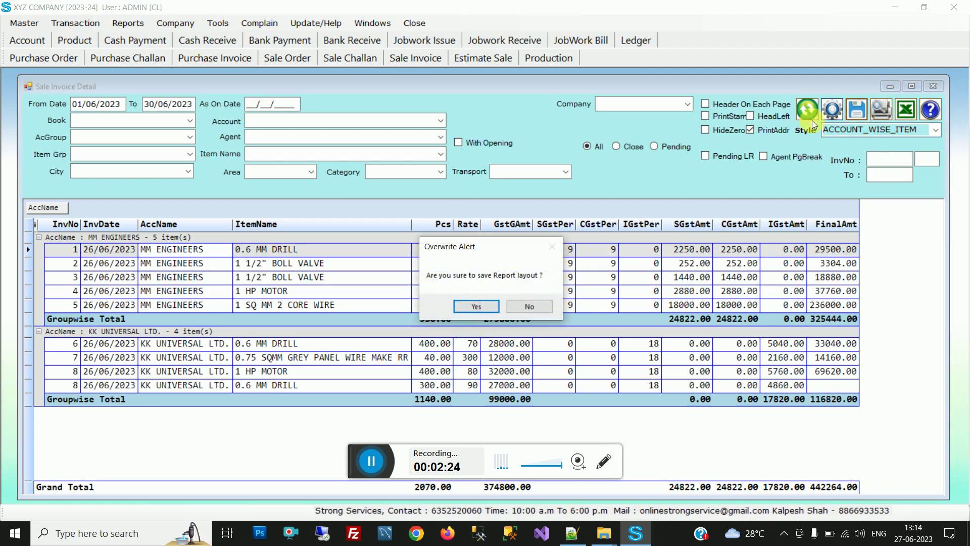
pyautogui.click(477, 306)
pyautogui.click(498, 308)
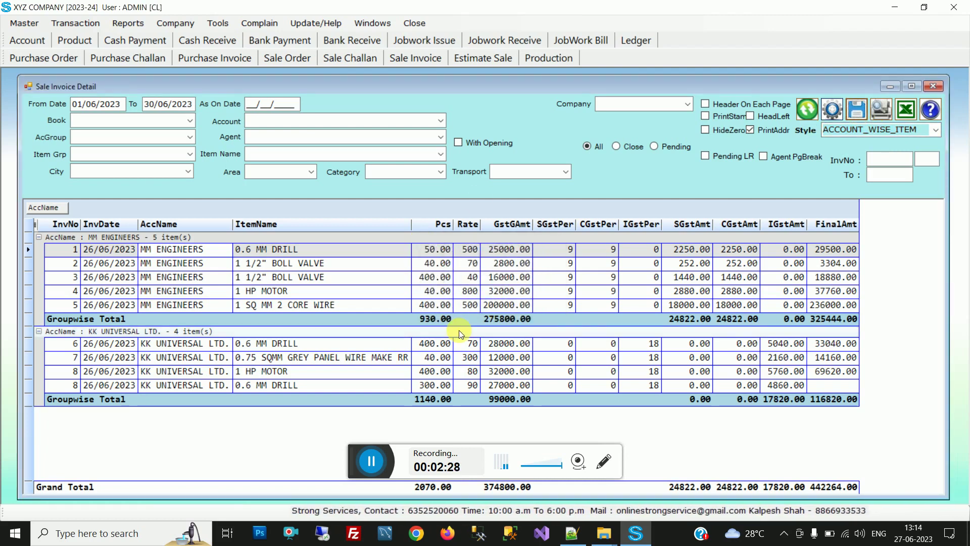
pyautogui.click(808, 118)
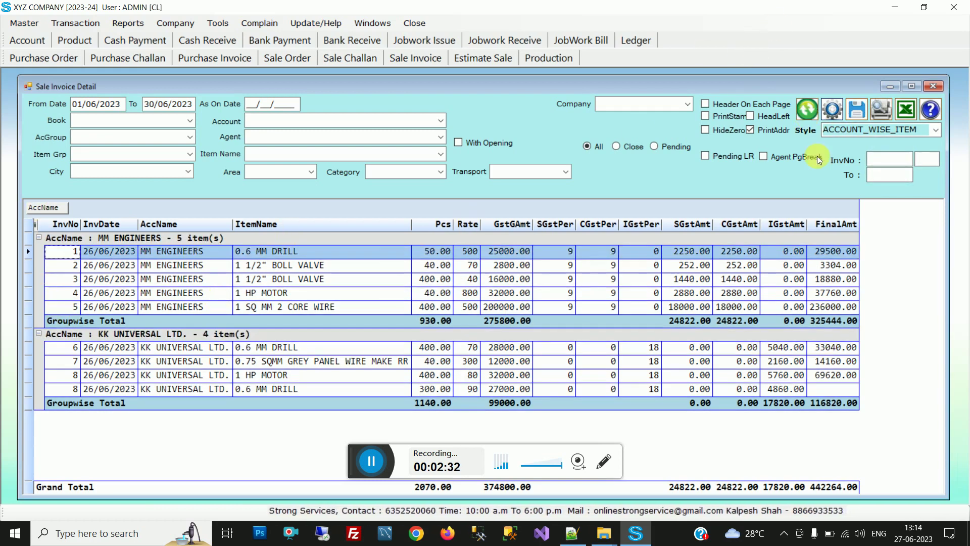
# - Switch the report style to SALE_DETAIL and reload the report
pyautogui.click(935, 130)
pyautogui.click(892, 144)
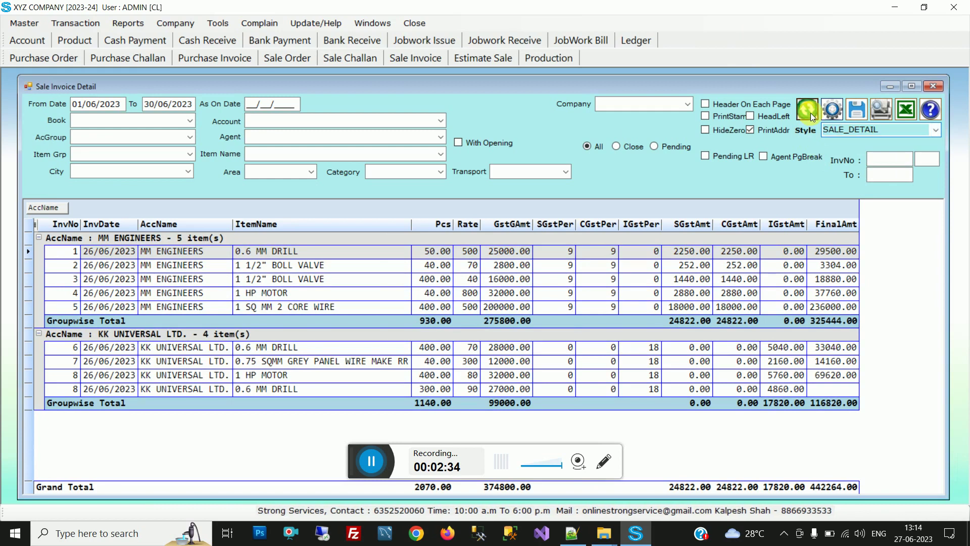
pyautogui.click(809, 113)
# - Select the ACCOUNT_WISE_ITEM style and reload the report
pyautogui.click(935, 130)
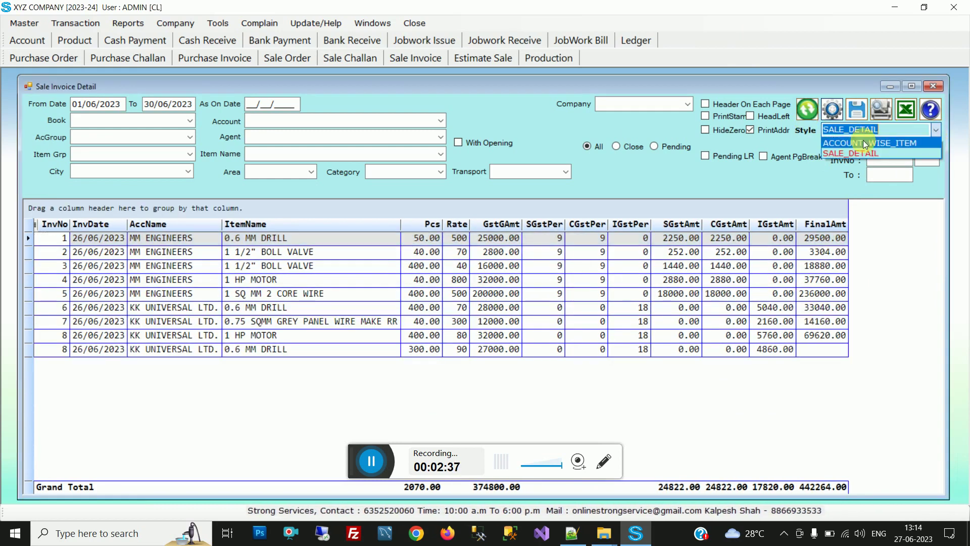
pyautogui.click(889, 149)
pyautogui.click(809, 112)
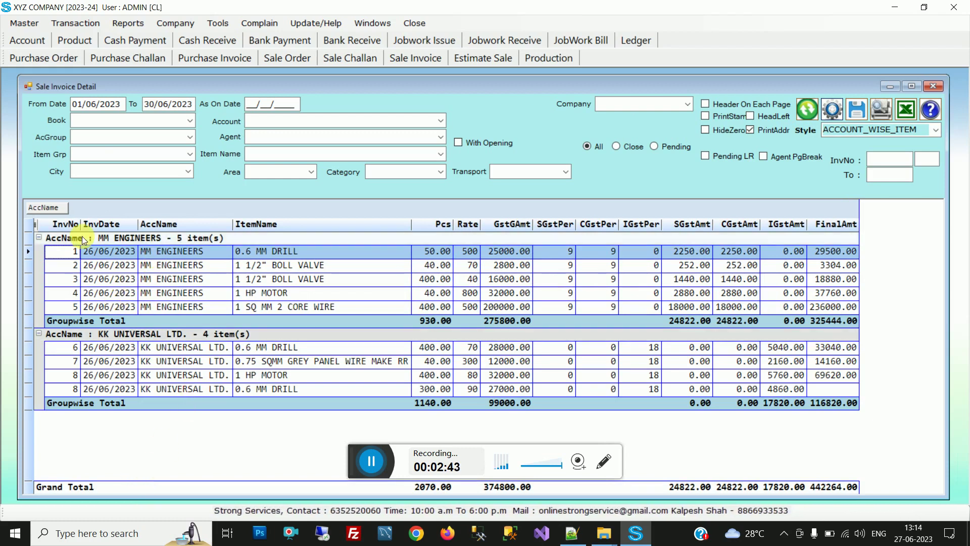
# - Sort the rows of the account-wise report by ItemName, in ascending and in descending order
pyautogui.click(248, 224)
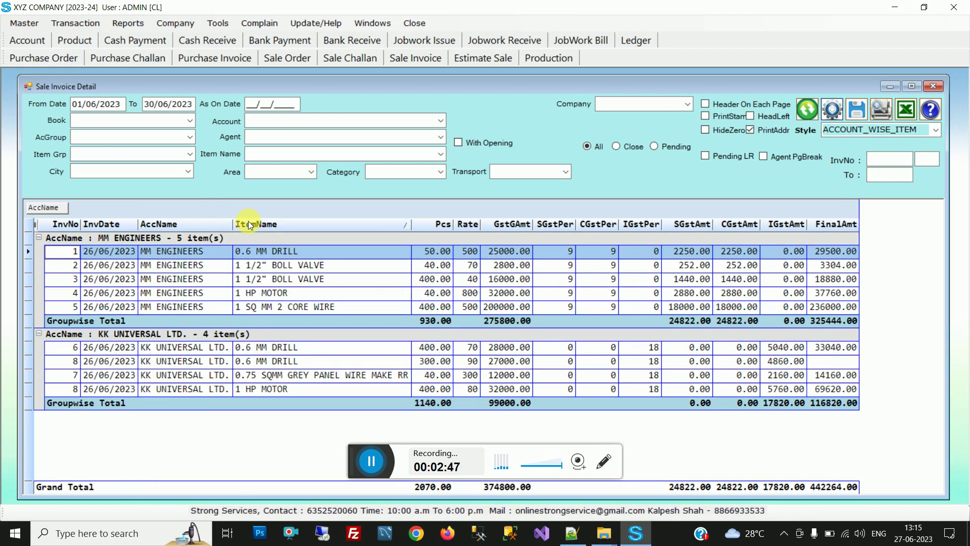
pyautogui.click(248, 224)
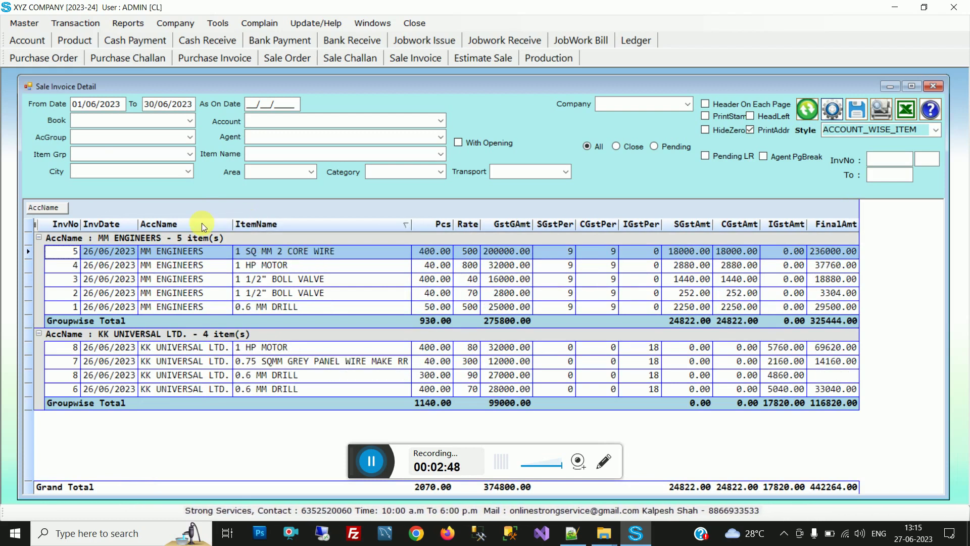
# - Hide the AccName column in the report and save the layout over the ACCOUNT_WISE_ITEM style
pyautogui.click(832, 109)
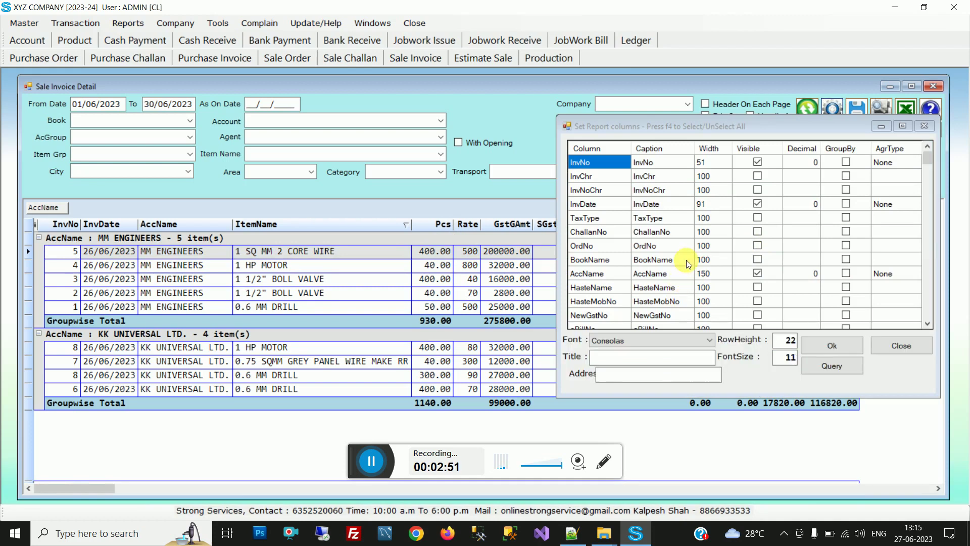
pyautogui.click(756, 274)
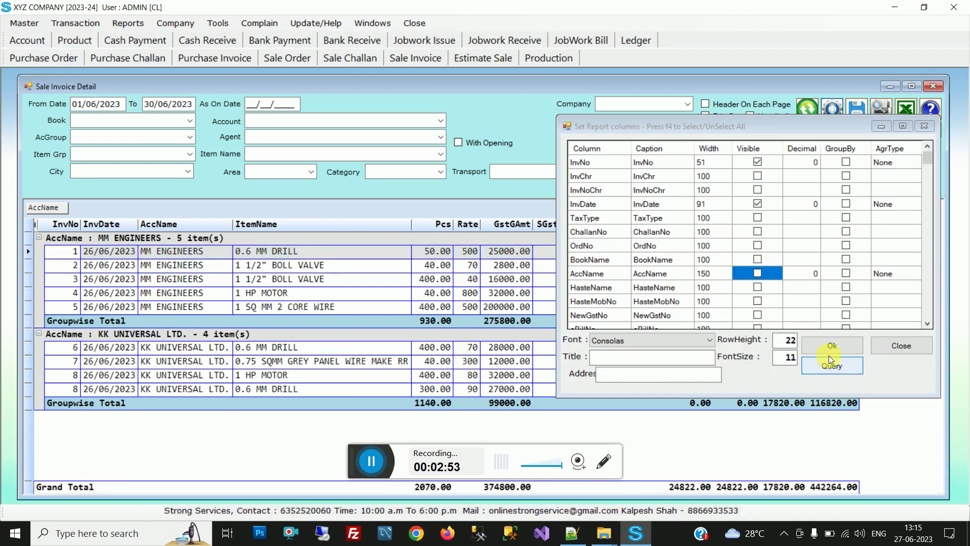
pyautogui.click(830, 349)
pyautogui.click(861, 116)
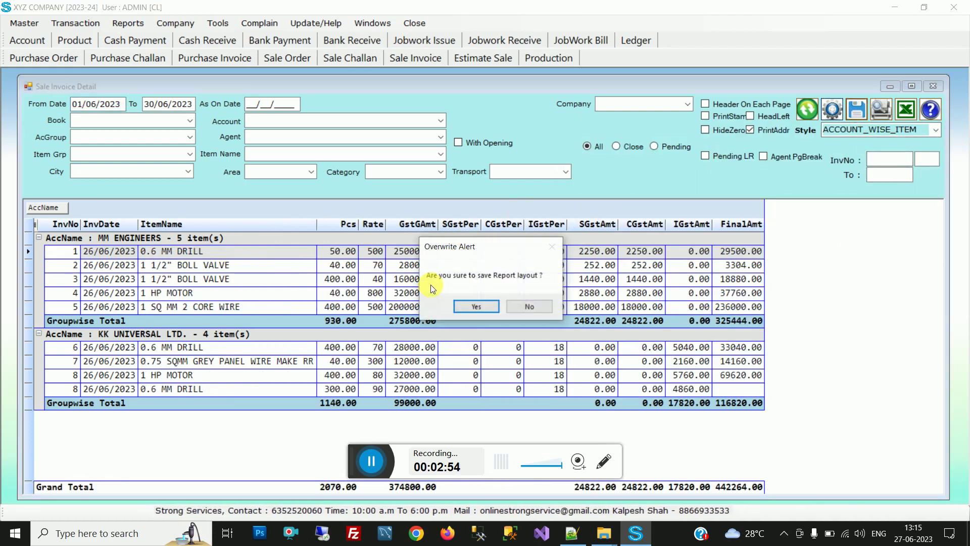
pyautogui.click(478, 306)
pyautogui.press('Return')
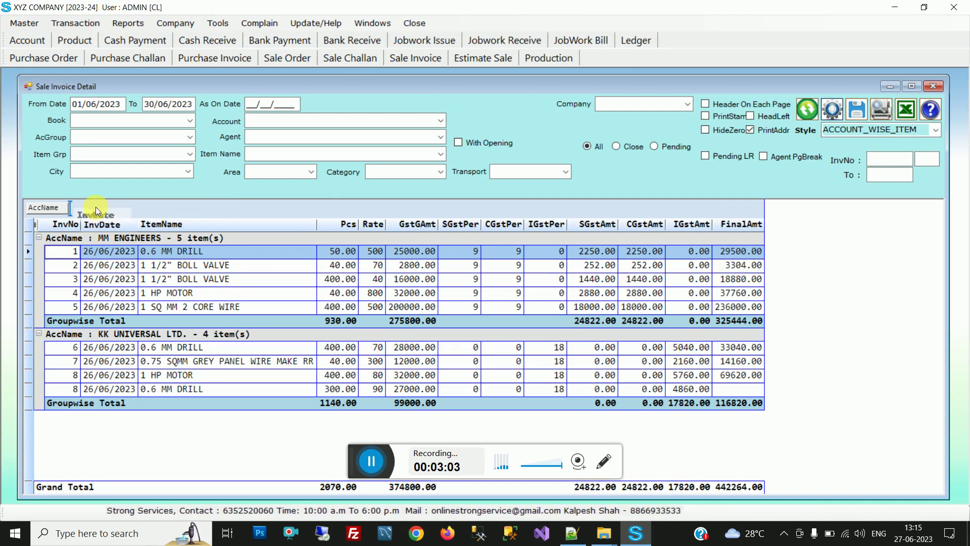
# - Try grouping the report by InvDate and ItemName below AccName, and restore the ACCOUNT_WISE_ITEM style
pyautogui.moveTo(96, 207); pyautogui.dragTo(95, 208)
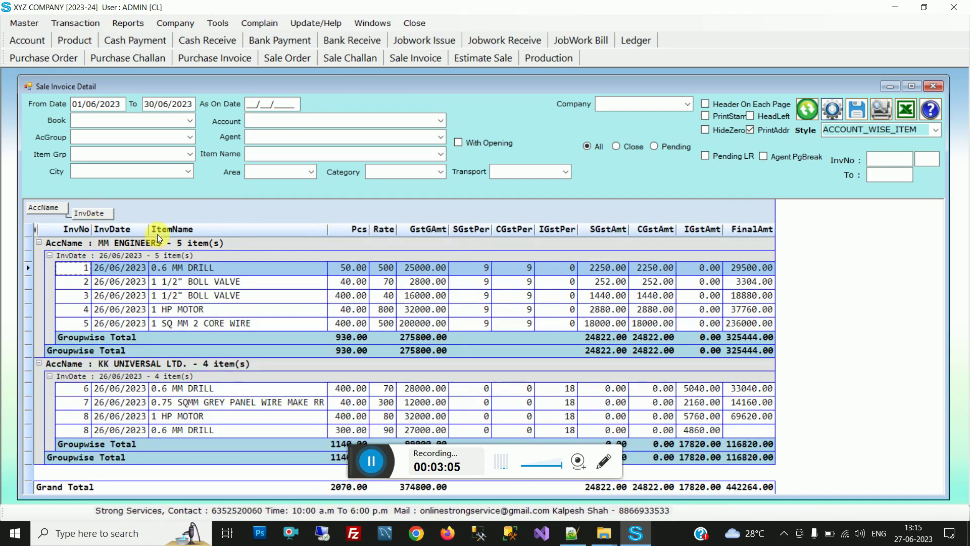
pyautogui.moveTo(159, 232); pyautogui.dragTo(147, 214)
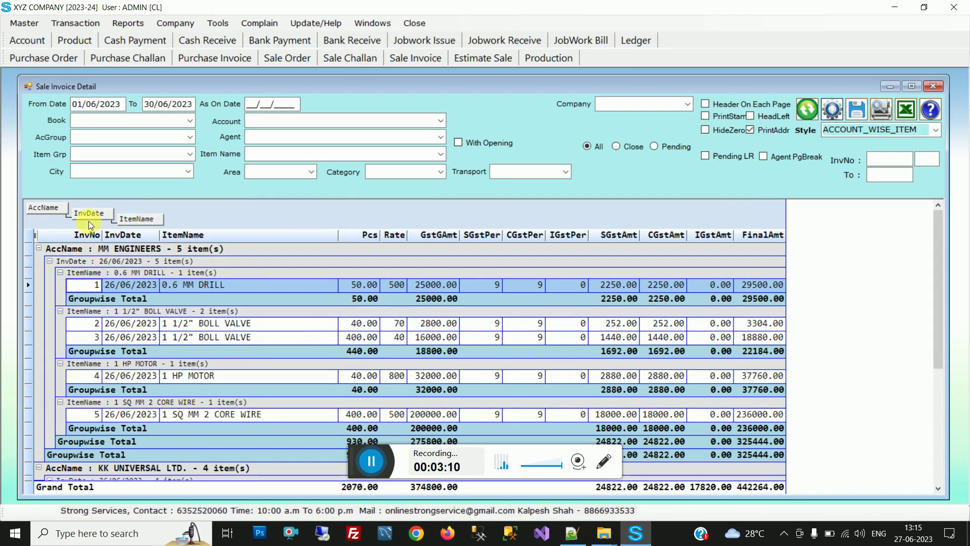
pyautogui.click(932, 131)
pyautogui.click(927, 141)
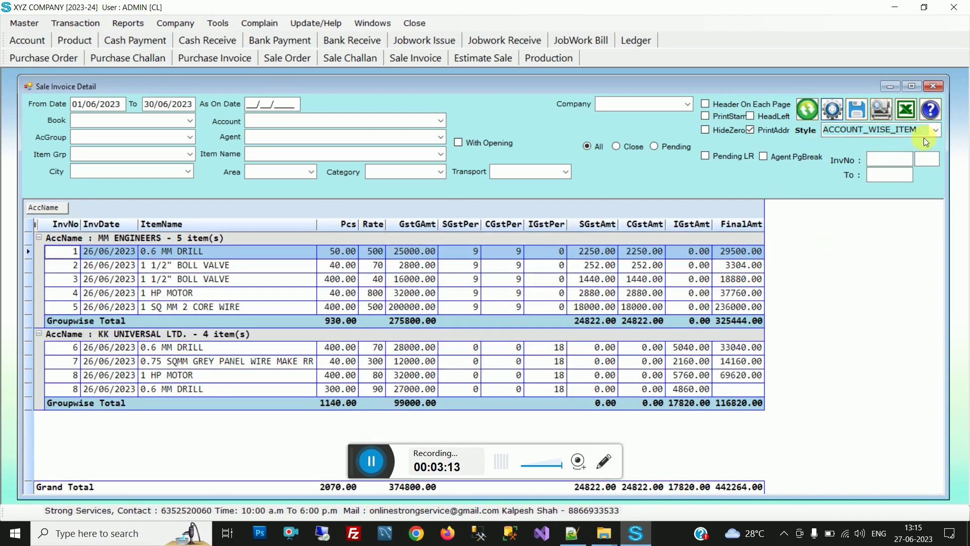
# - Switch the report to the SALE_DETAIL style and reload the ungrouped invoice lines
pyautogui.click(933, 130)
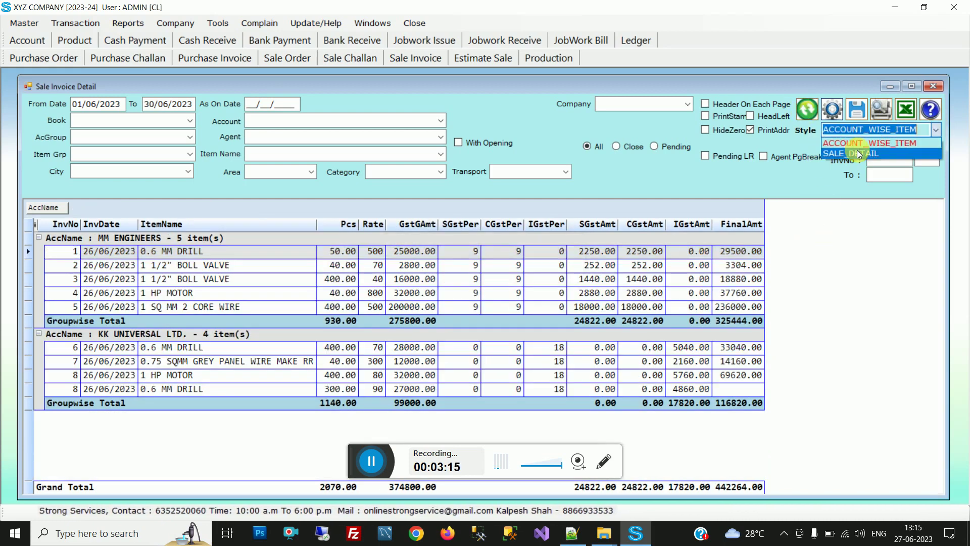
pyautogui.click(874, 150)
pyautogui.click(807, 109)
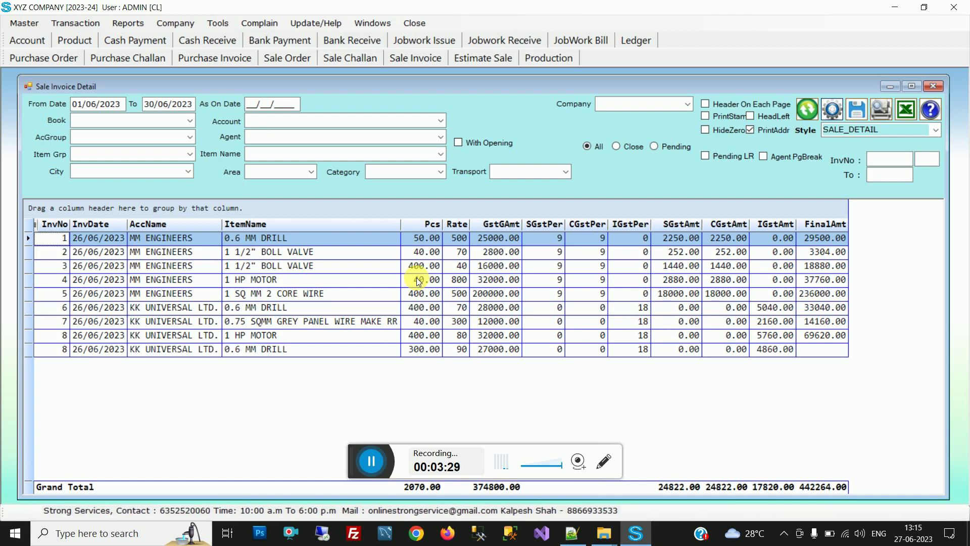
# - Compare the two 1 1/2" BOLL VALVE lines of MM ENGINEERS in the Sale Invoice Detail report
pyautogui.click(277, 264)
pyautogui.click(277, 251)
pyautogui.click(276, 266)
pyautogui.click(279, 252)
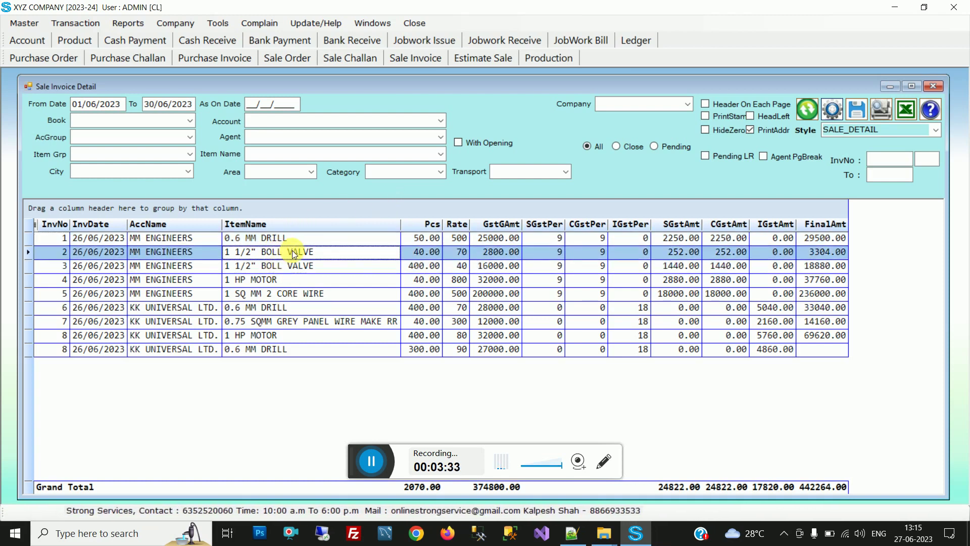
pyautogui.click(285, 265)
pyautogui.click(294, 255)
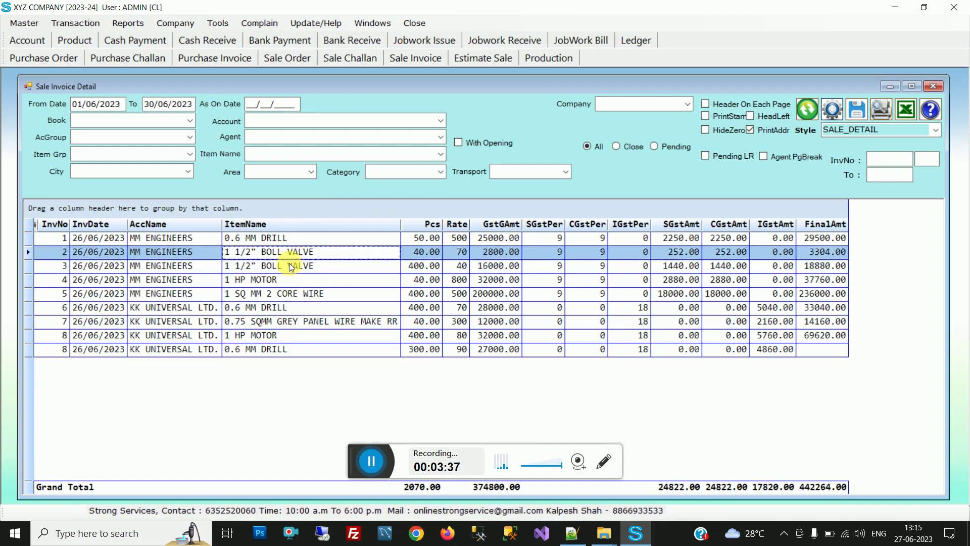
pyautogui.keyDown('shift'); pyautogui.click(222, 265); pyautogui.keyUp('shift')
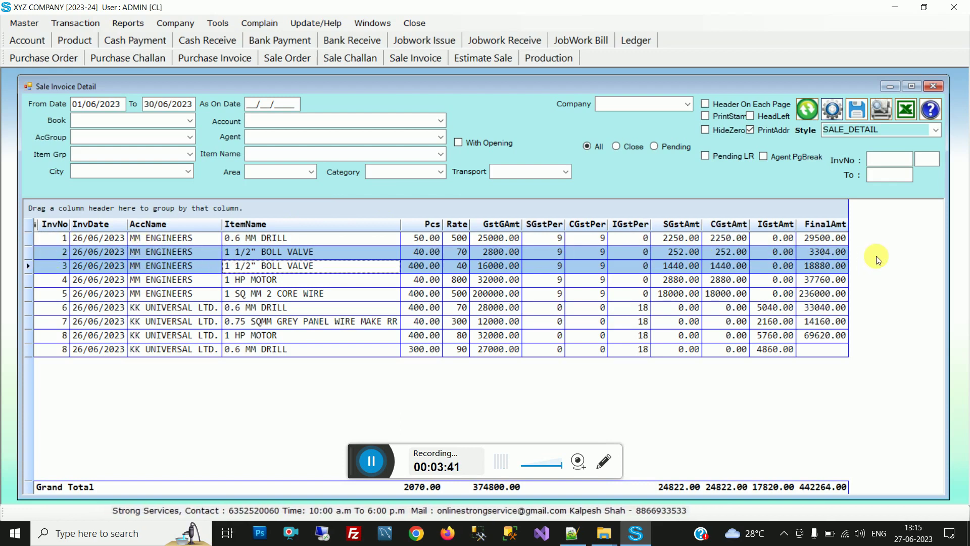
pyautogui.click(61, 263)
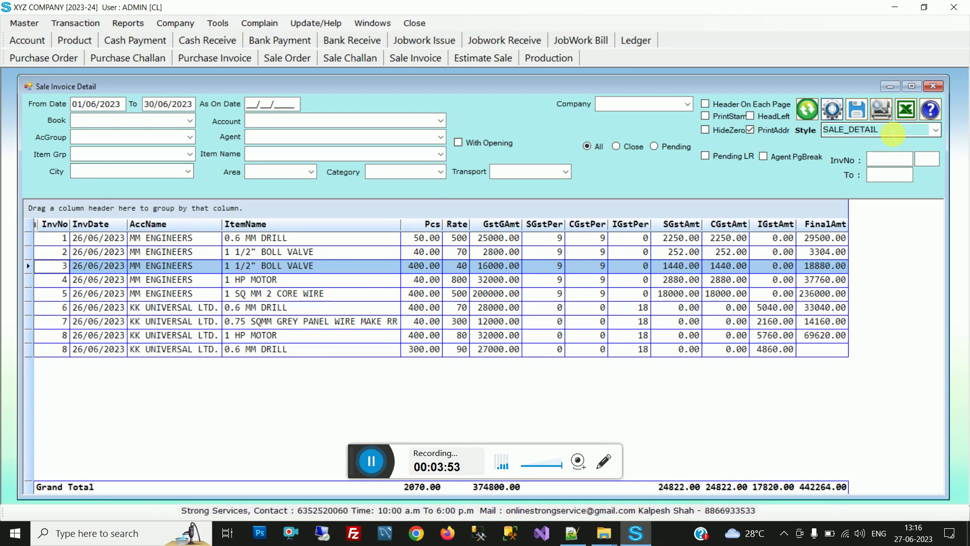
# - Save the SALE_DETAIL layout as a new style named ITEM_SUMM and reload the report with it
pyautogui.click(806, 109)
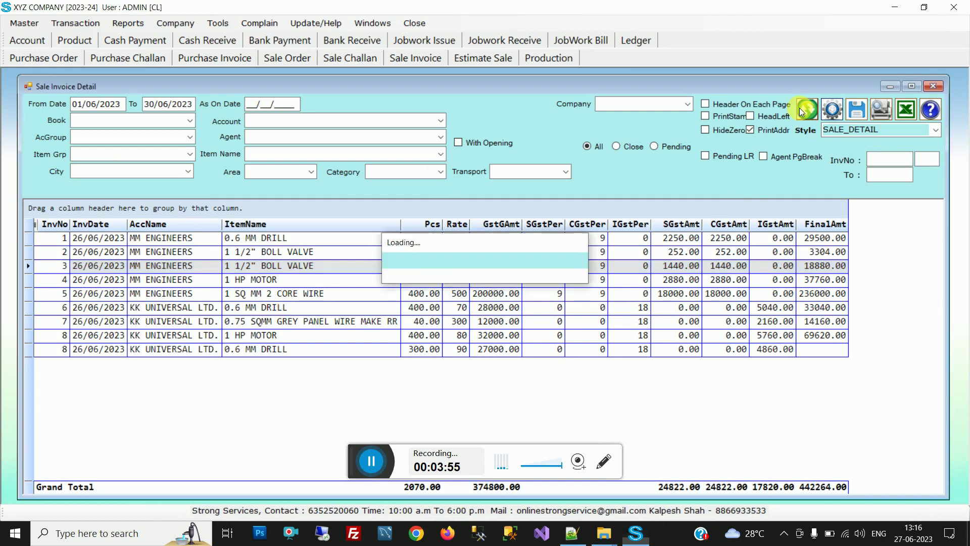
pyautogui.click(889, 133)
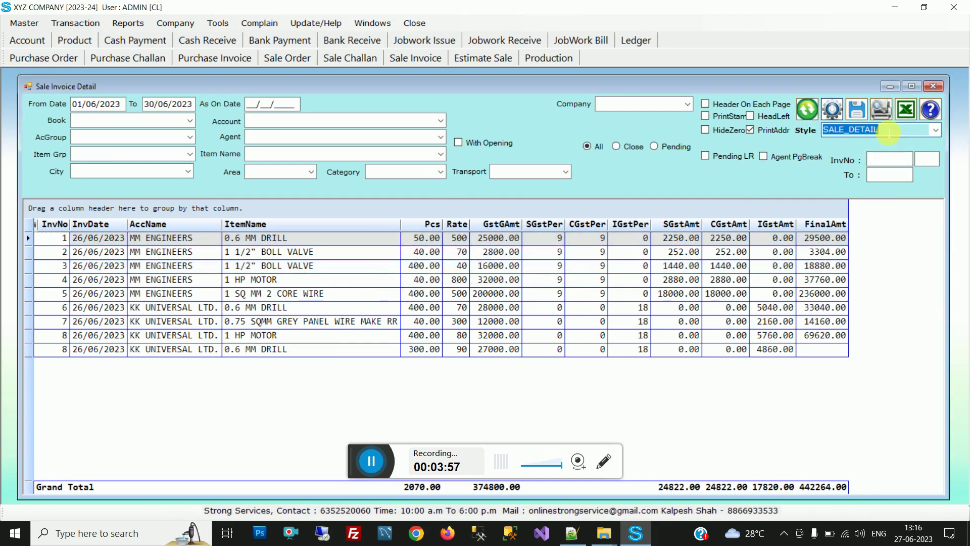
pyautogui.write('ITE')
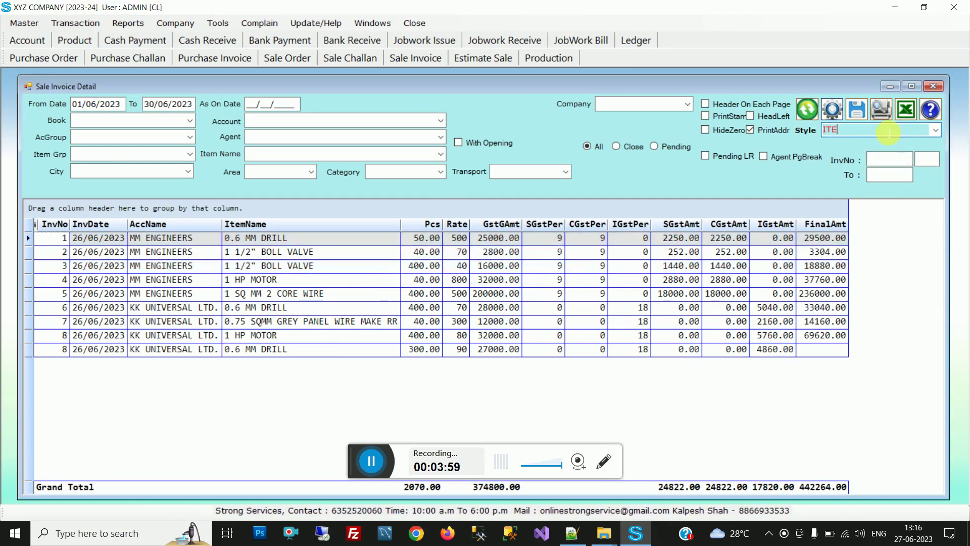
pyautogui.write('M_SUM')
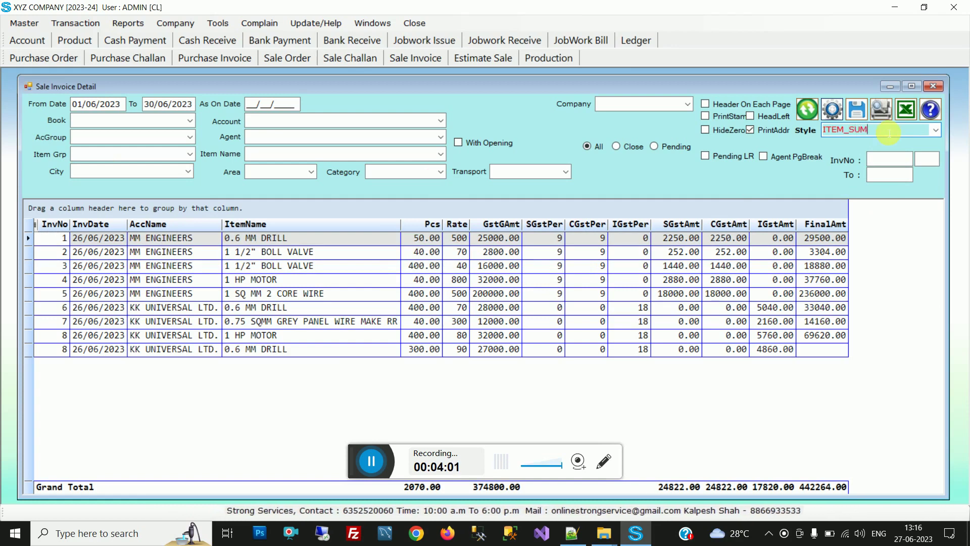
pyautogui.write('M')
pyautogui.click(856, 109)
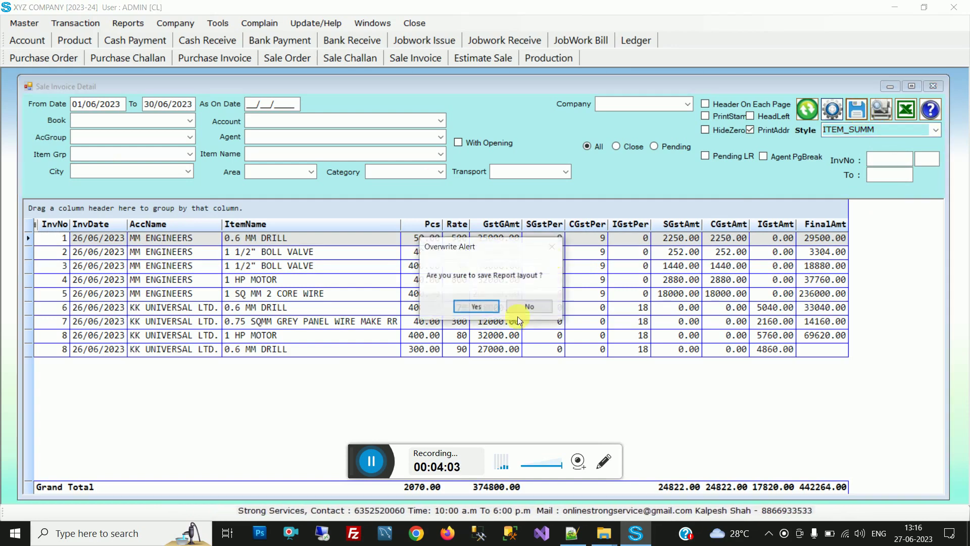
pyautogui.click(482, 309)
pyautogui.click(492, 309)
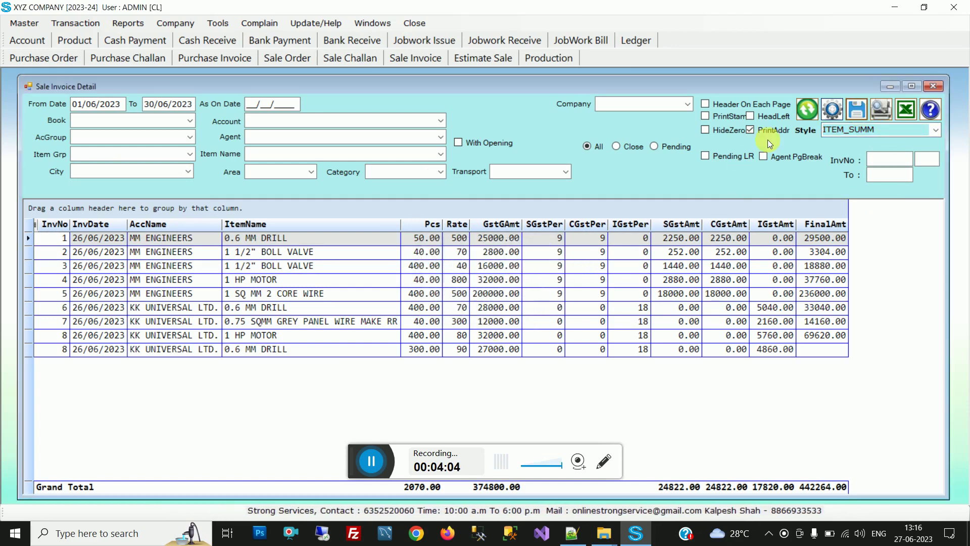
pyautogui.click(808, 117)
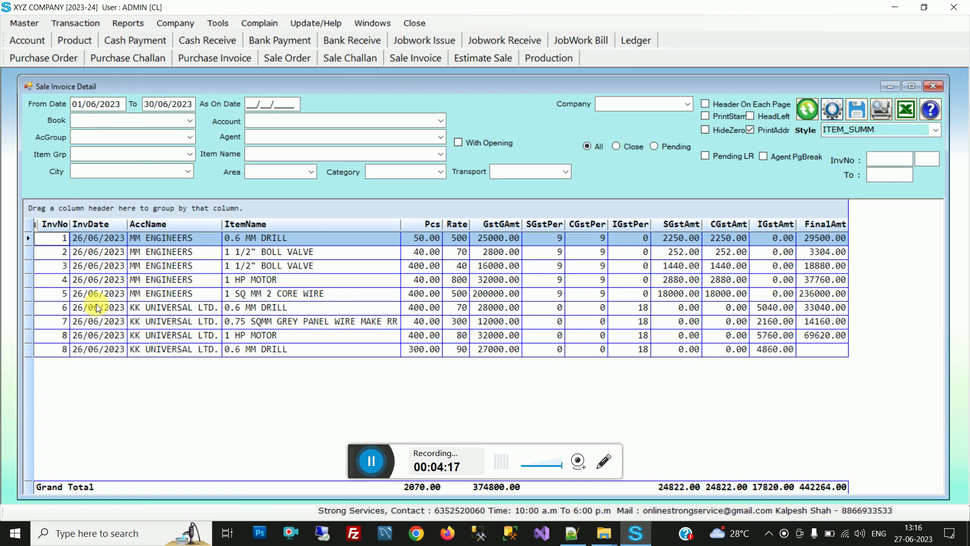
pyautogui.click(150, 105)
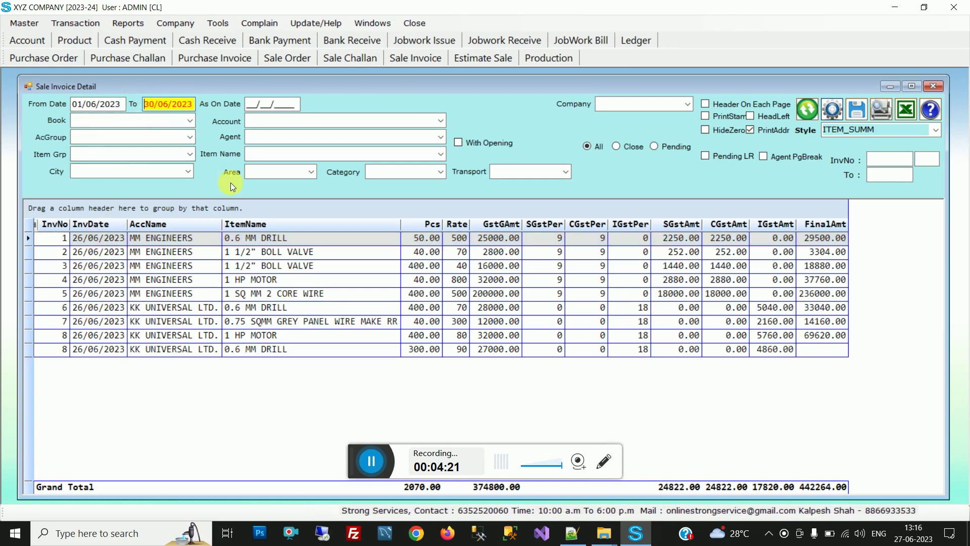
pyautogui.click(808, 110)
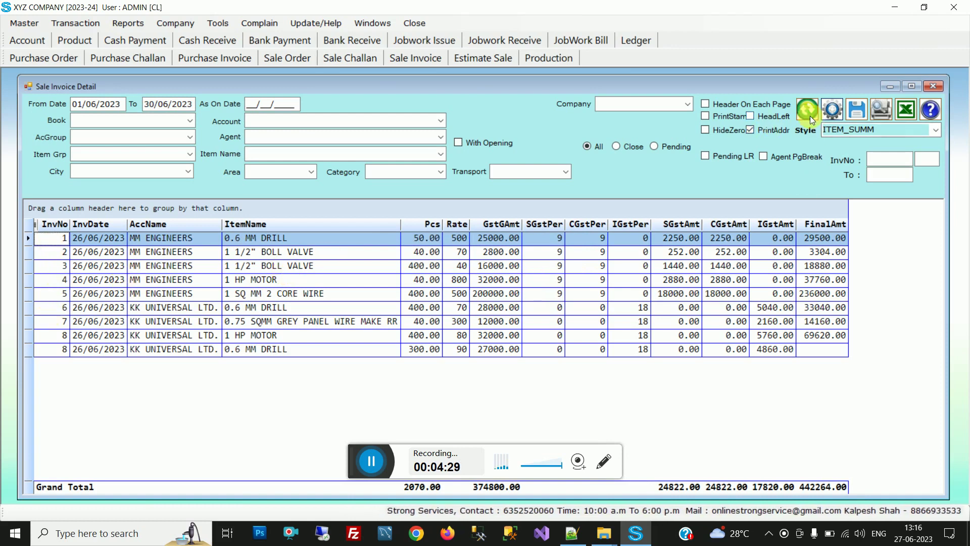
# - Compare the InvNo and ItemName values of the repeated 1 1/2" BOLL VALVE lines
pyautogui.click(58, 251)
pyautogui.click(59, 267)
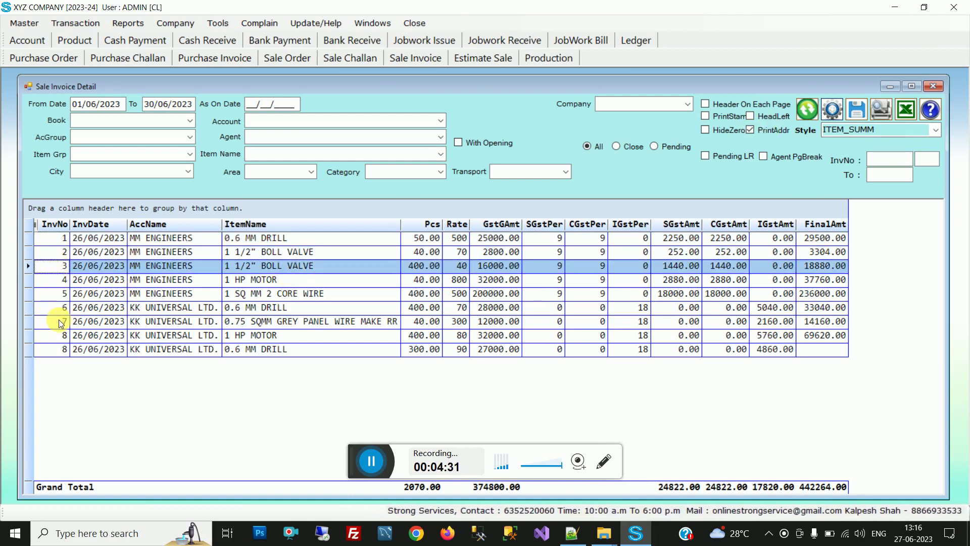
pyautogui.click(60, 307)
pyautogui.click(275, 253)
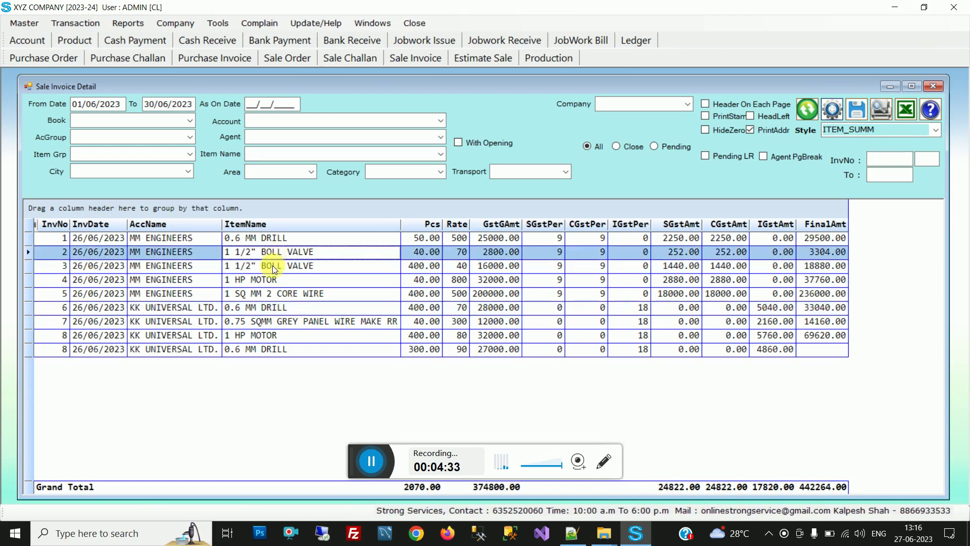
pyautogui.click(272, 266)
pyautogui.click(49, 252)
pyautogui.click(60, 267)
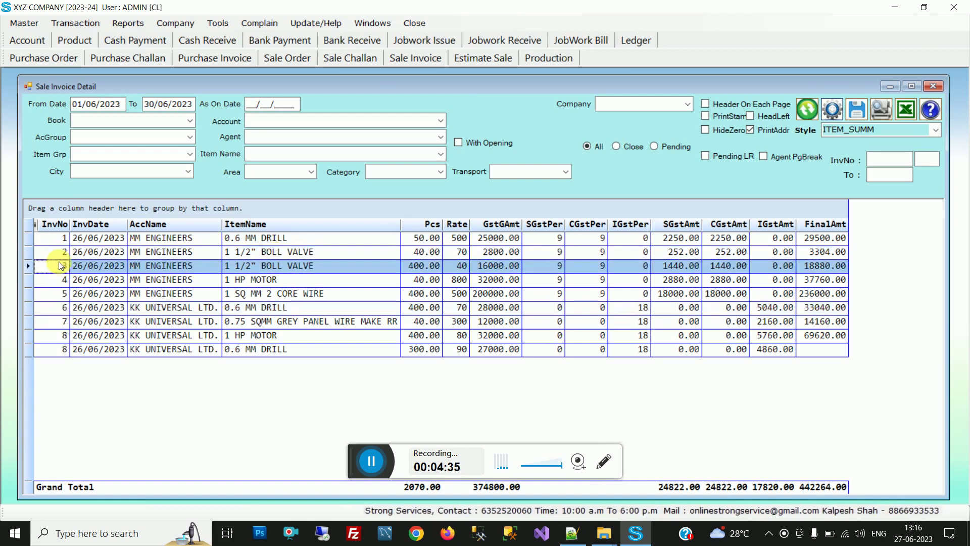
pyautogui.click(62, 253)
pyautogui.click(61, 267)
pyautogui.click(61, 253)
pyautogui.click(62, 267)
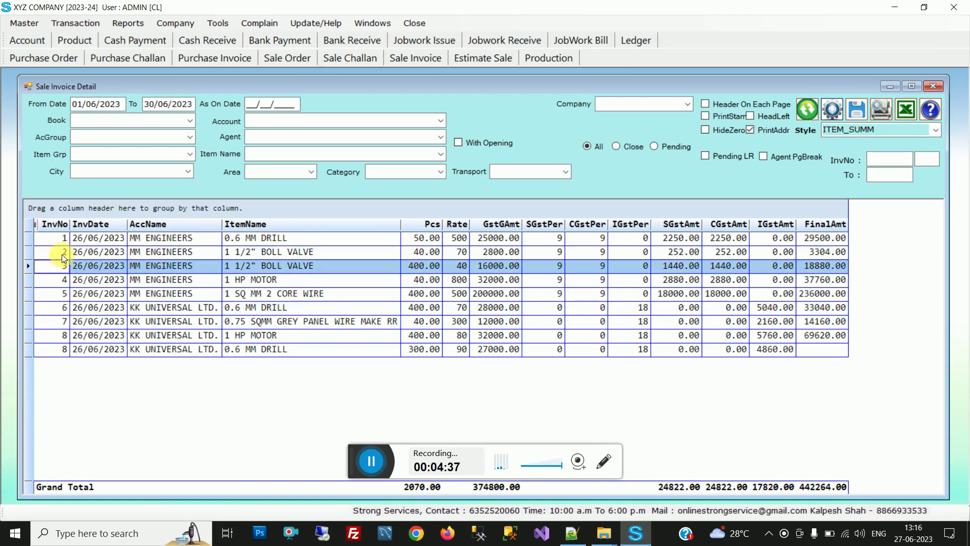
# - Hide the InvNo column in the report and save the layout over the ITEM_SUMM style
pyautogui.click(832, 112)
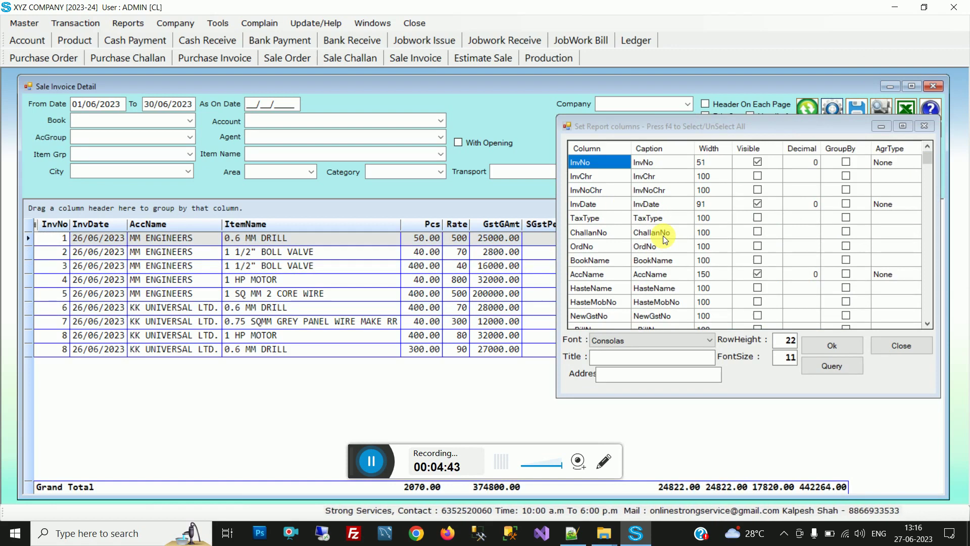
pyautogui.press('Down')
pyautogui.press('Down')
pyautogui.press('Up')
pyautogui.press('Right')
pyautogui.press('Right')
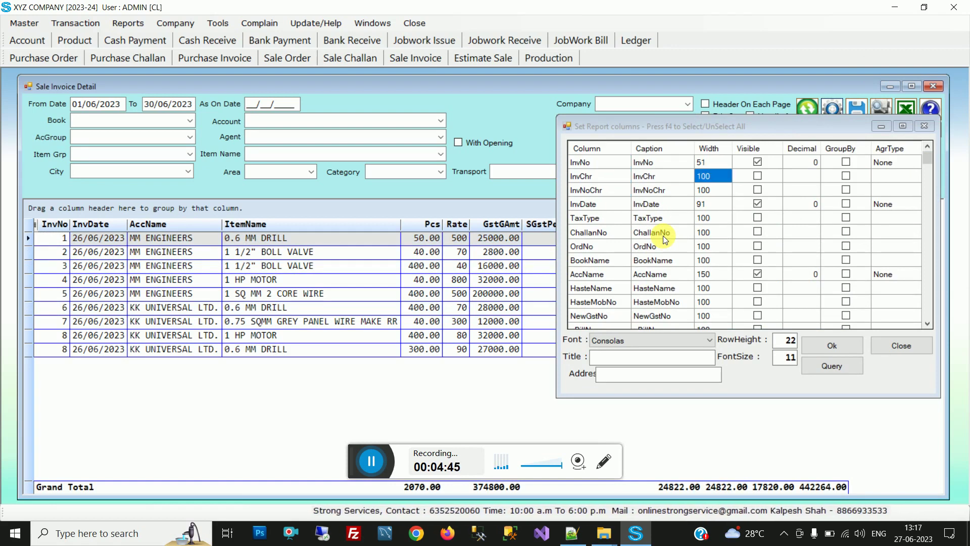
pyautogui.press('Up')
pyautogui.press('Right')
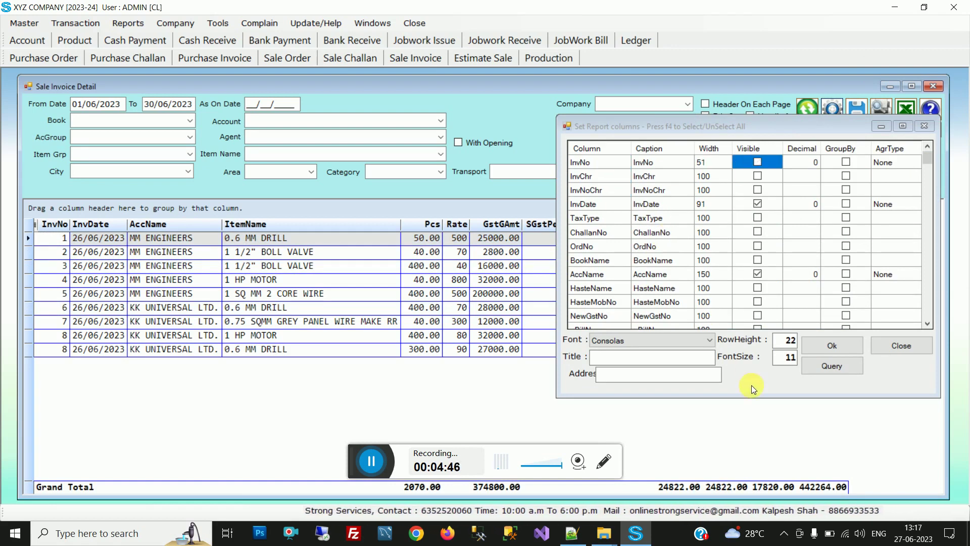
pyautogui.click(845, 343)
pyautogui.click(856, 109)
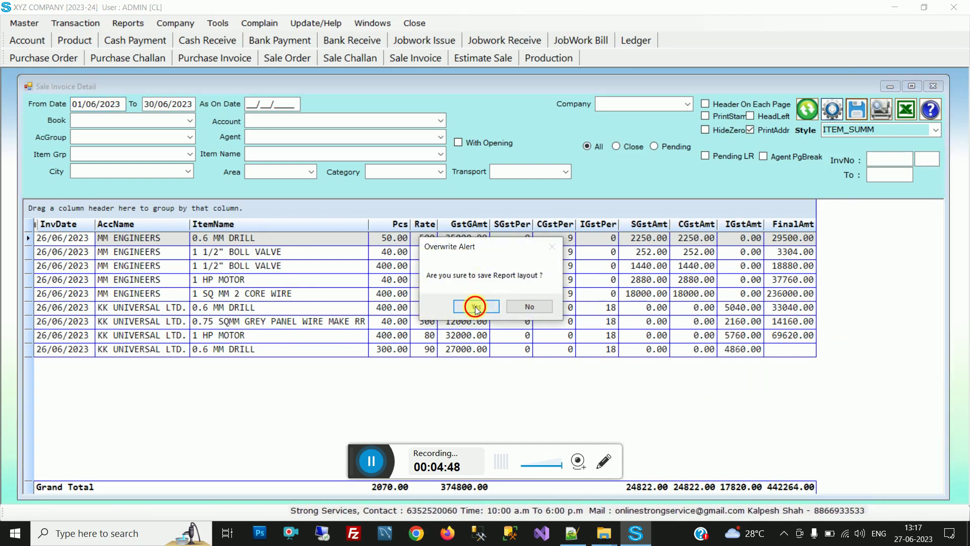
pyautogui.click(476, 306)
pyautogui.click(488, 306)
pyautogui.click(889, 138)
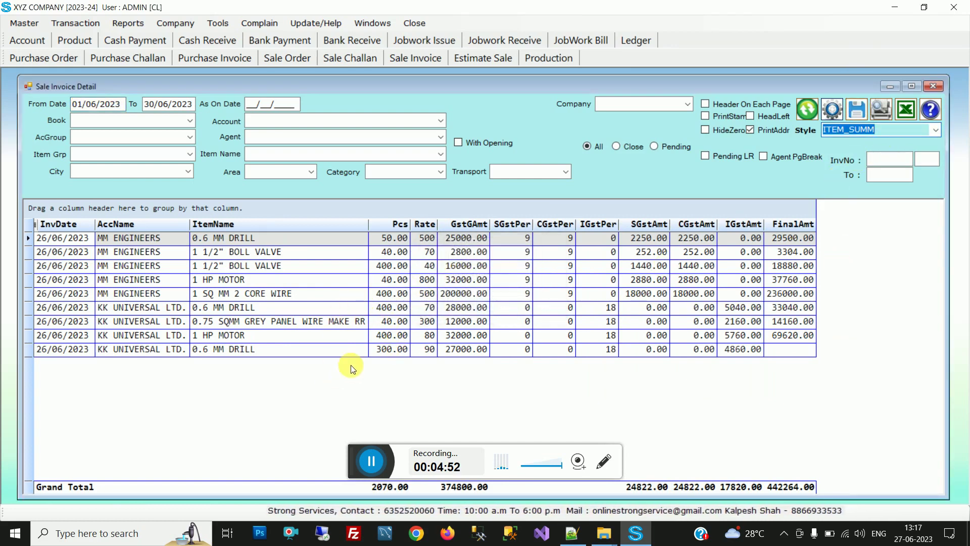
pyautogui.click(232, 399)
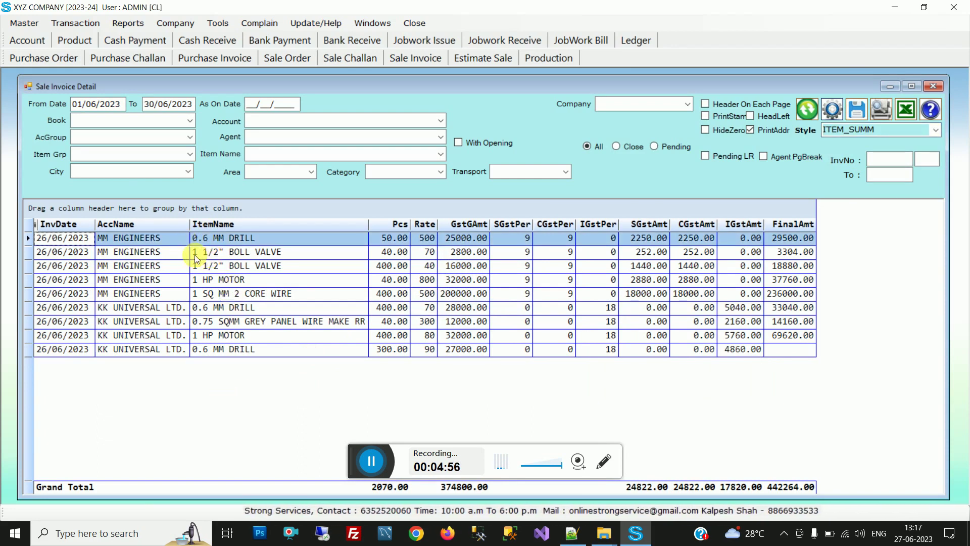
pyautogui.click(143, 242)
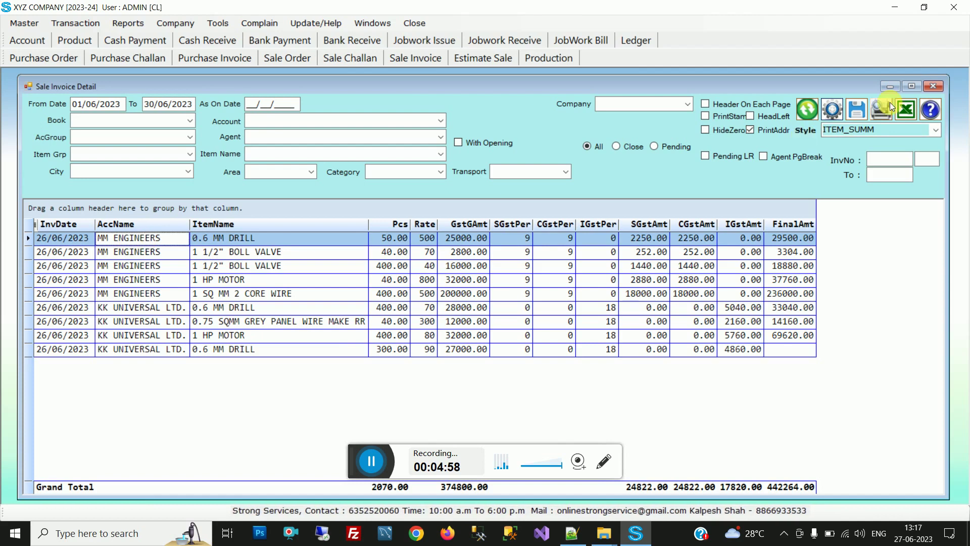
# - Examine the GroupBy and AgrType options in the report column settings and close them without changes
pyautogui.click(834, 110)
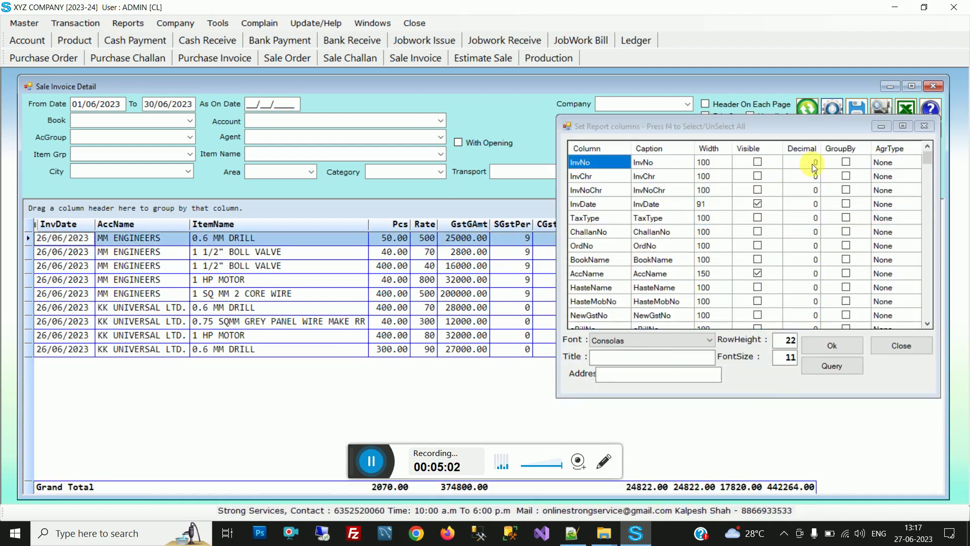
pyautogui.click(832, 164)
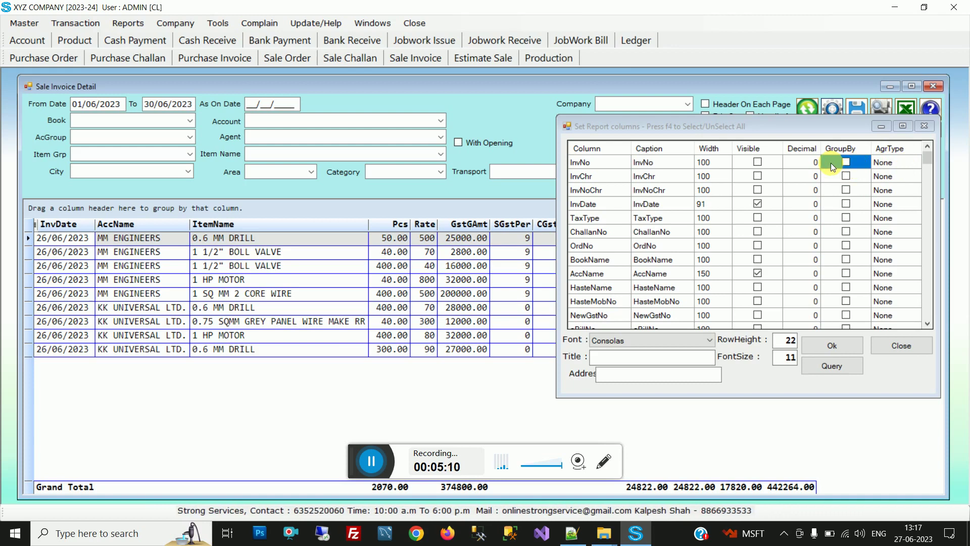
pyautogui.click(915, 162)
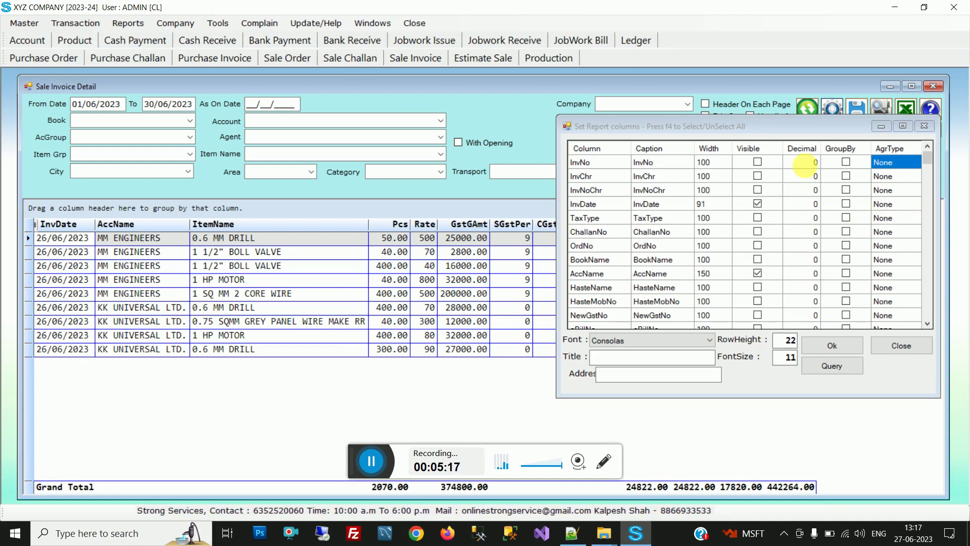
pyautogui.click(844, 163)
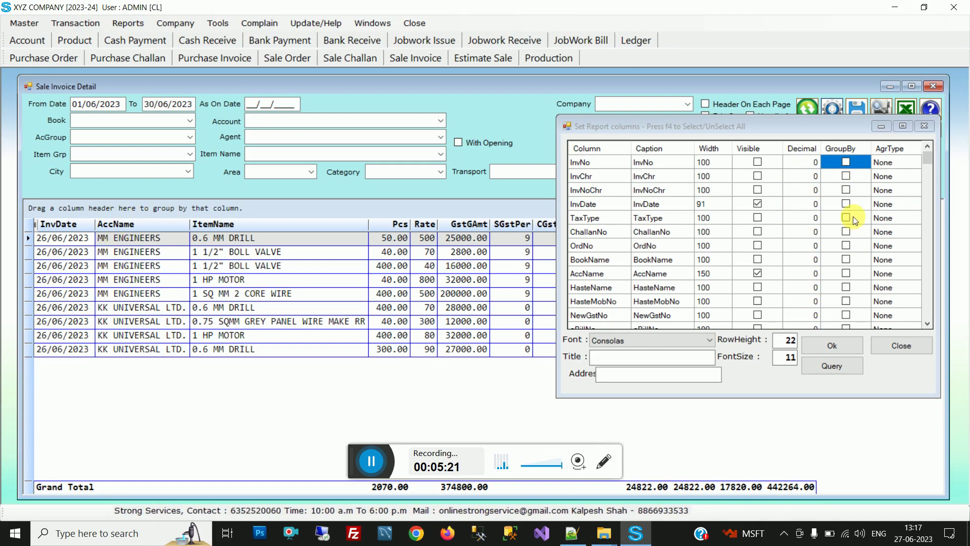
pyautogui.click(897, 346)
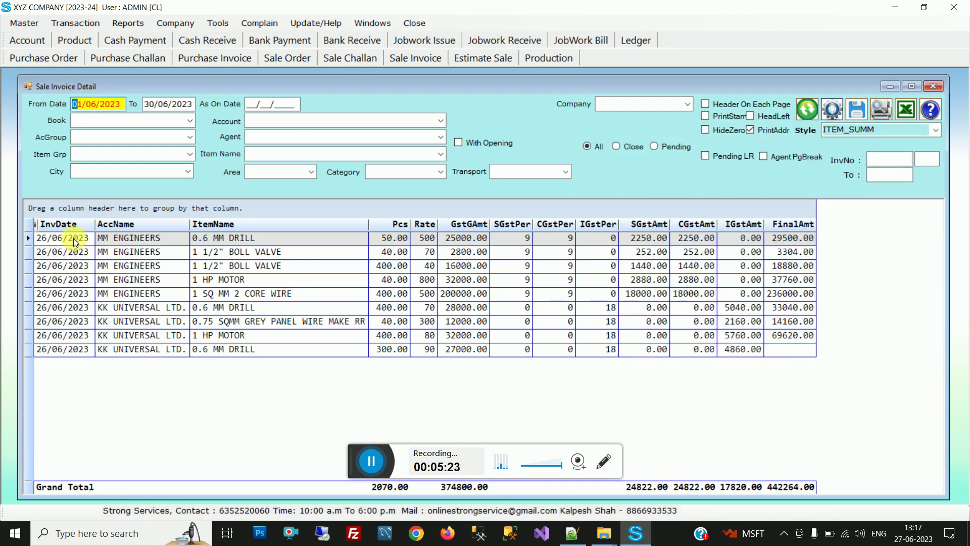
# - Review the AccName, ItemName, Pcs and GstGAmt values of the MM ENGINEERS 0.6 MM DRILL and 1 1/2" BOLL VALVE lines
pyautogui.click(136, 241)
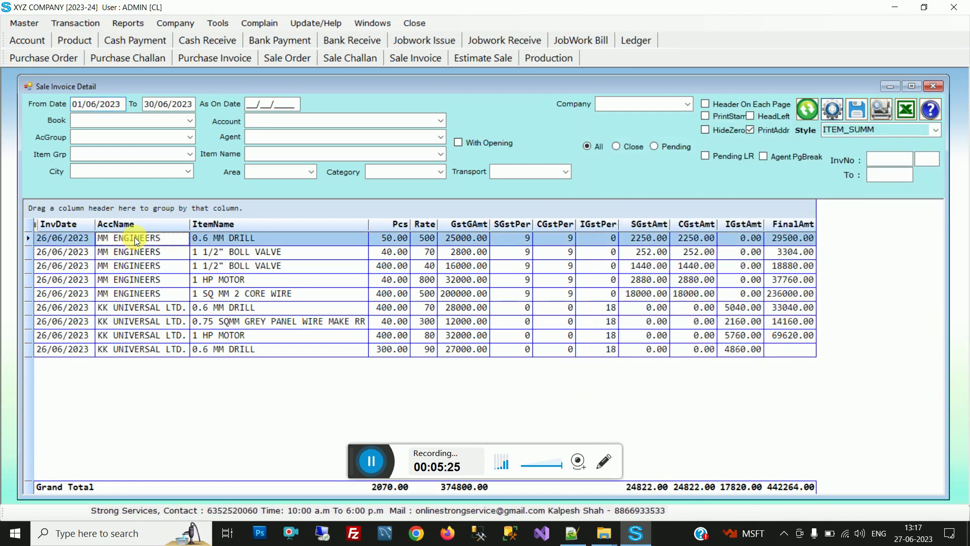
pyautogui.click(215, 239)
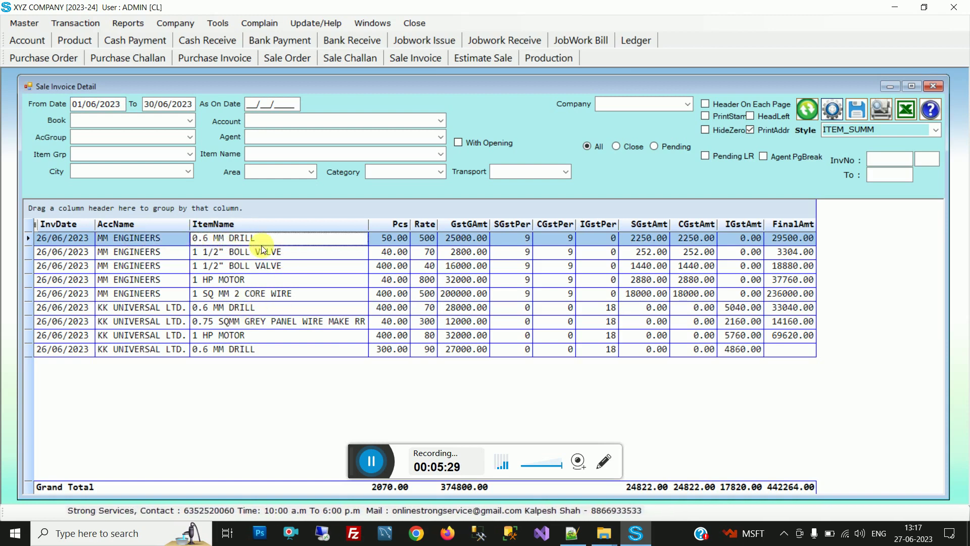
pyautogui.click(399, 240)
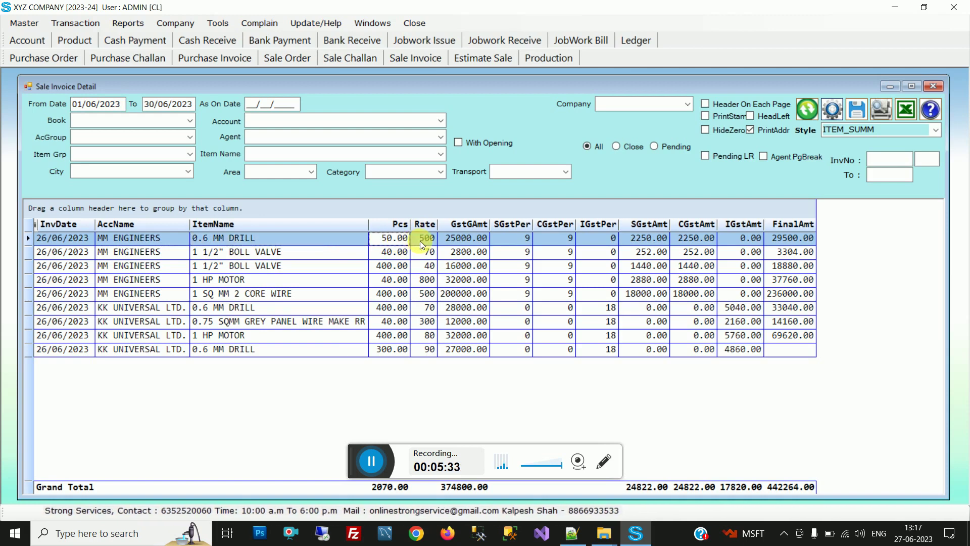
pyautogui.click(466, 238)
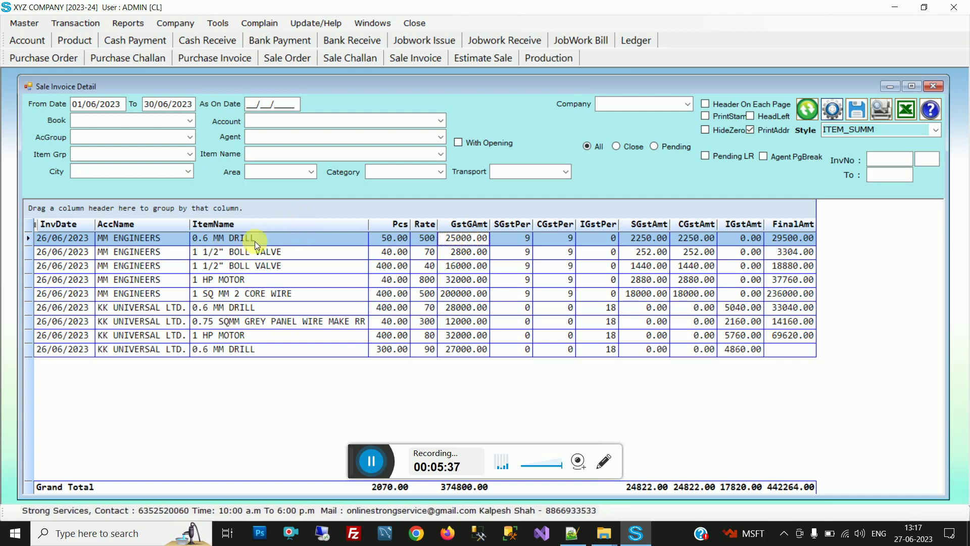
pyautogui.click(212, 255)
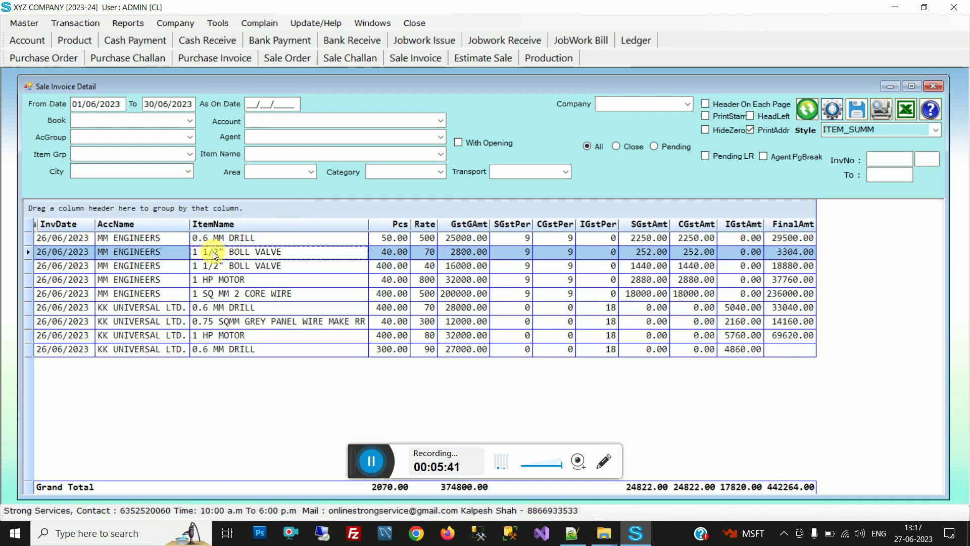
pyautogui.click(389, 264)
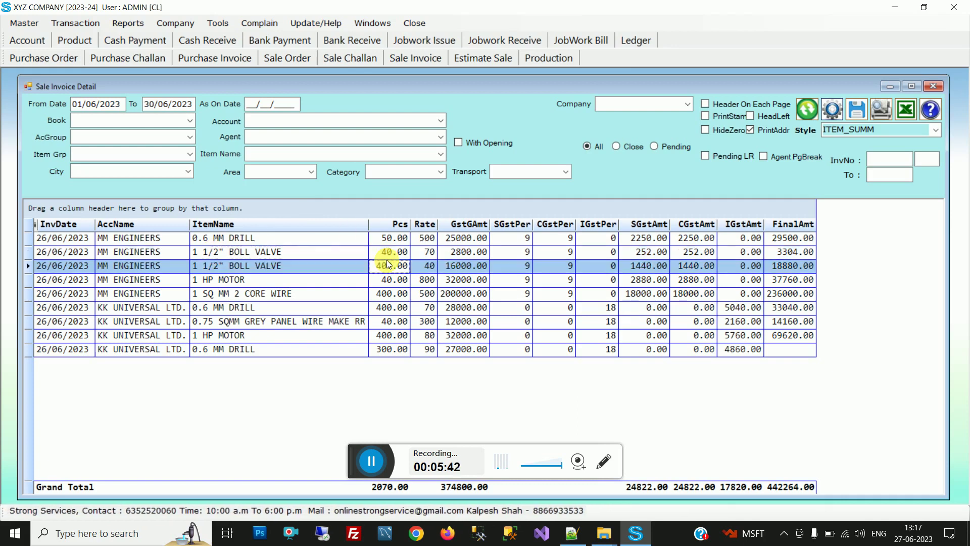
# - Reopen the report column settings and group the report by the InvDate column
pyautogui.click(833, 112)
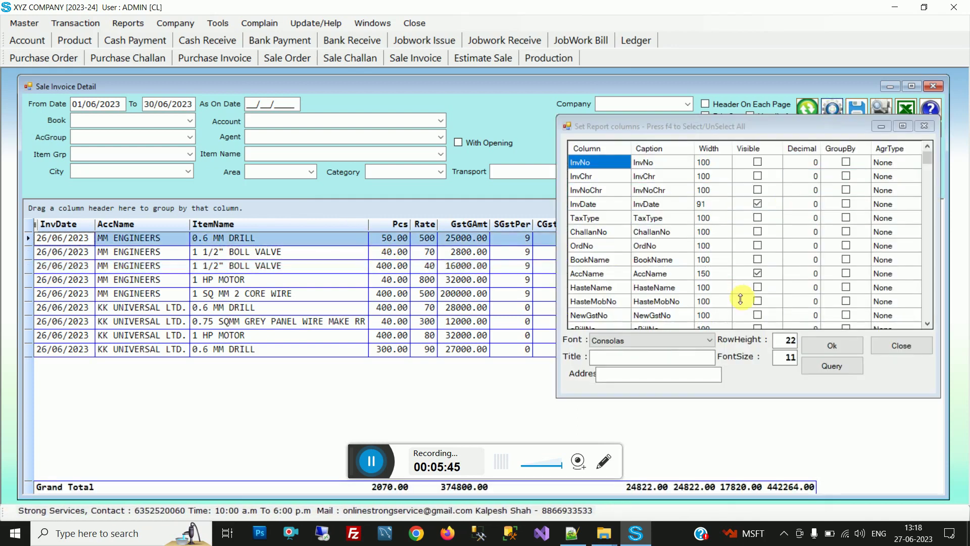
pyautogui.click(743, 207)
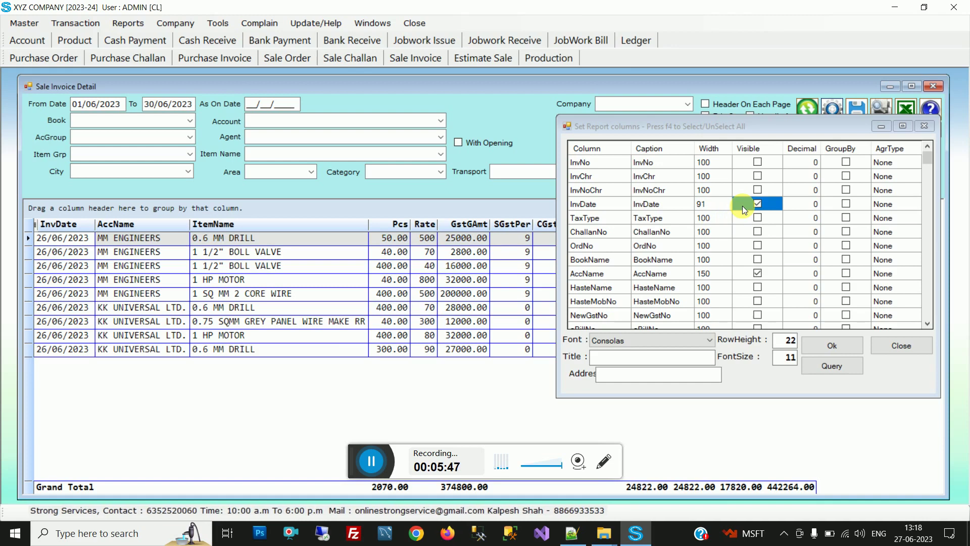
pyautogui.press('Down')
pyautogui.press('Down')
pyautogui.press('Up')
pyautogui.press('Up')
pyautogui.press('Down')
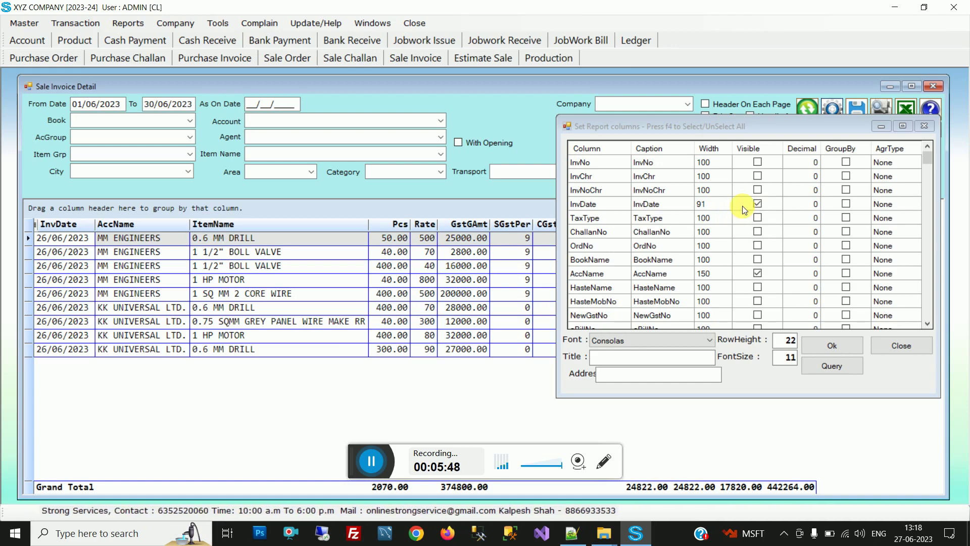
pyautogui.press('Right')
pyautogui.press('Right')
pyautogui.press('Left')
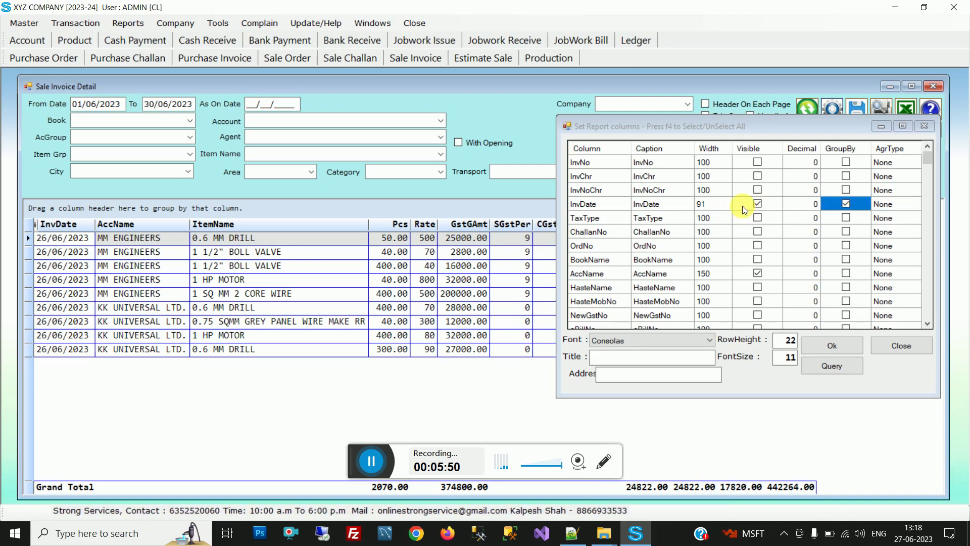
# - Hide the AccName column from the report in the column settings
pyautogui.press('Down')
pyautogui.press('Left')
pyautogui.press('Down')
pyautogui.press('Down')
pyautogui.press('Down')
pyautogui.press('Down')
pyautogui.press('Down')
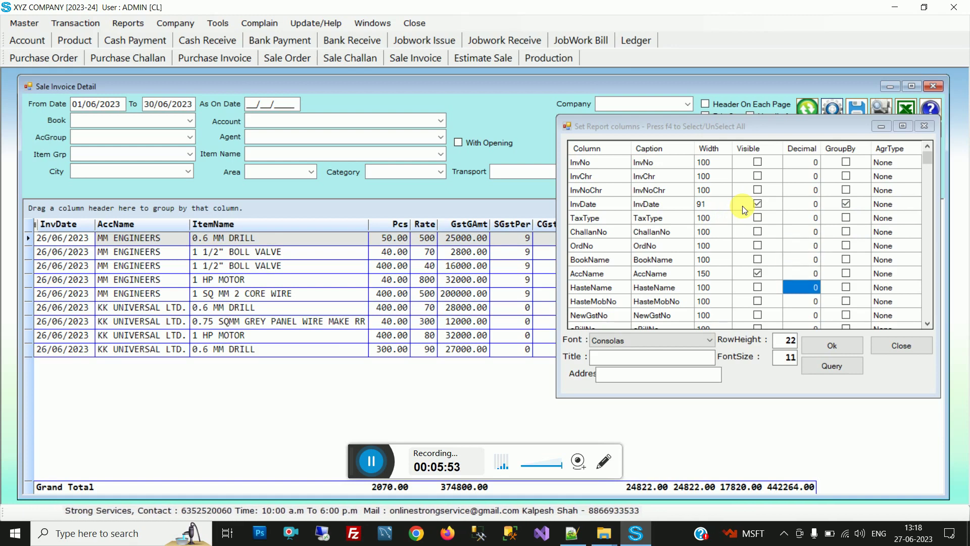
pyautogui.press('Up')
pyautogui.press('Left')
pyautogui.press('Left')
pyautogui.press('Right')
pyautogui.press('space')
pyautogui.press('Down')
pyautogui.press('Down')
pyautogui.press('Down')
pyautogui.press('Down')
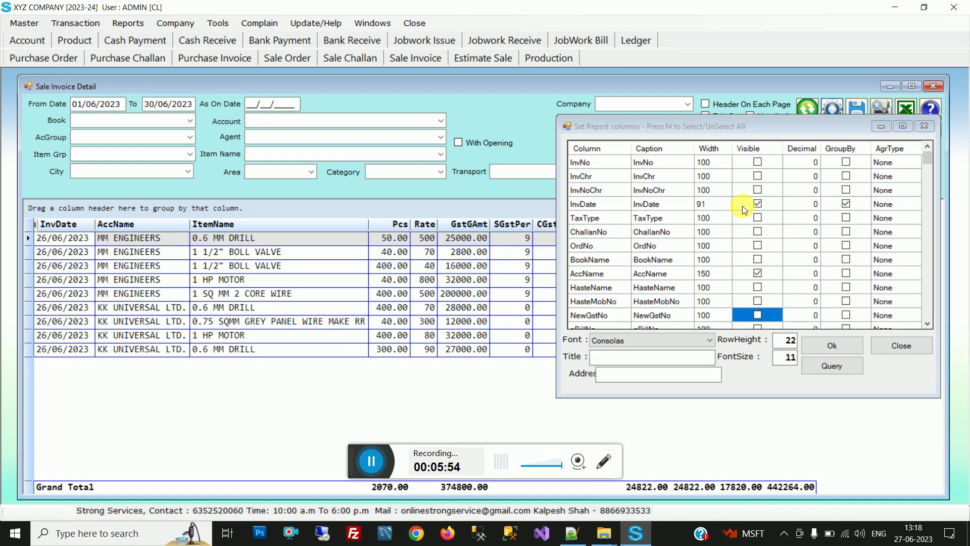
pyautogui.press('Up')
pyautogui.press('Up')
pyautogui.press('Up')
pyautogui.press('Up')
pyautogui.press('space')
# - Turn on grouping by the ItemName column in the report column settings
pyautogui.press('Down')
pyautogui.press('Down')
pyautogui.press('Down')
pyautogui.press('Down')
pyautogui.press('Down')
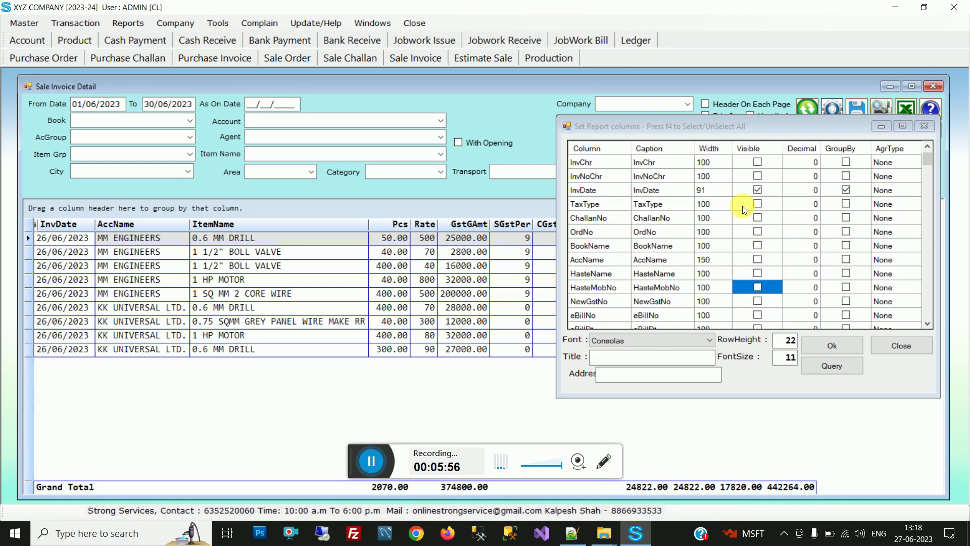
pyautogui.press('Down')
pyautogui.press('Down')
pyautogui.press('Down')
pyautogui.press('Down')
pyautogui.press('Down')
pyautogui.press('Down')
pyautogui.press('Down')
pyautogui.press('Down')
pyautogui.press('Down')
pyautogui.press('Down')
pyautogui.press('Down')
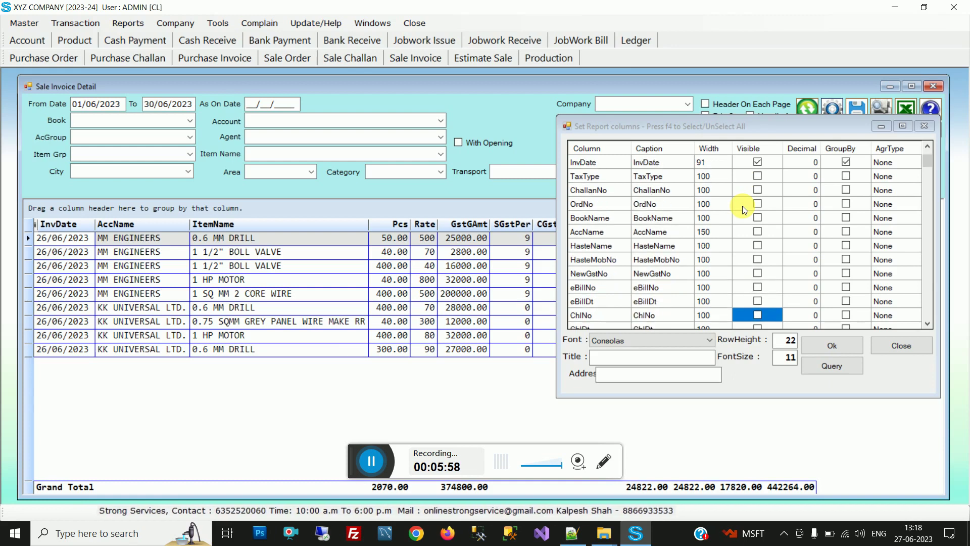
pyautogui.press('Down')
pyautogui.press('Up')
pyautogui.press('Up')
pyautogui.press('Up')
pyautogui.press('Up')
pyautogui.press('Up')
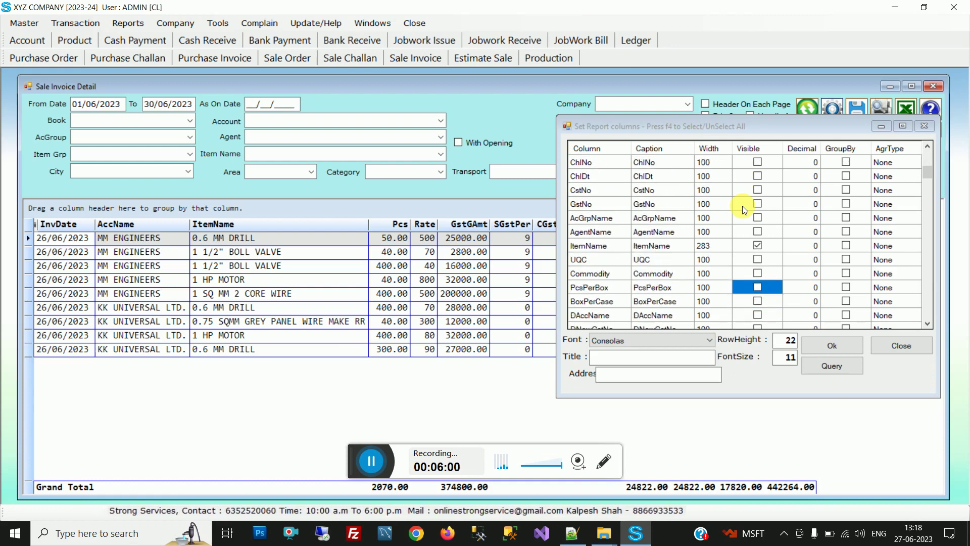
pyautogui.press('Right')
pyautogui.press('Right')
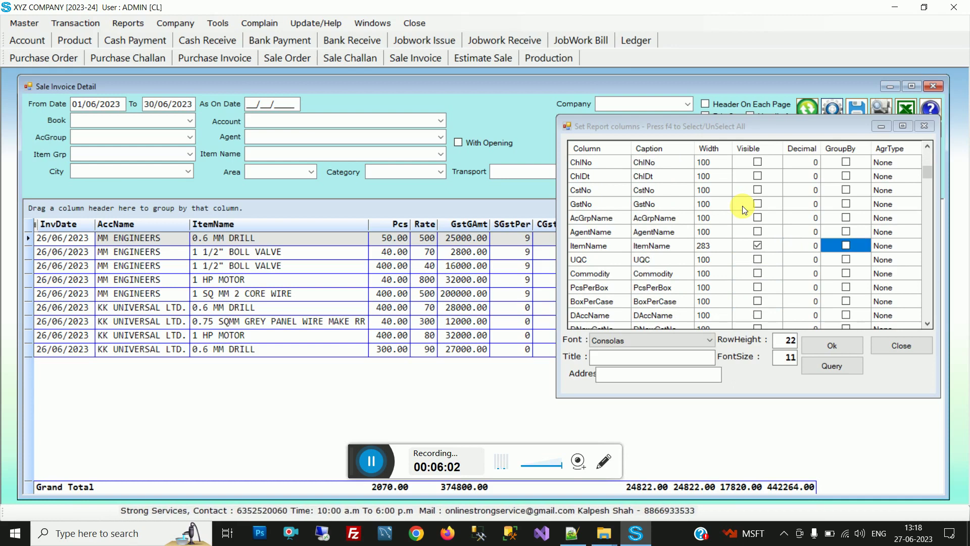
pyautogui.press('space')
# - Set the aggregate type of the Pcs column to Sum and hide the Rate column
pyautogui.press('Down')
pyautogui.press('Down')
pyautogui.press('Down')
pyautogui.press('Down')
pyautogui.press('Down')
pyautogui.press('Down')
pyautogui.press('Down')
pyautogui.press('Down')
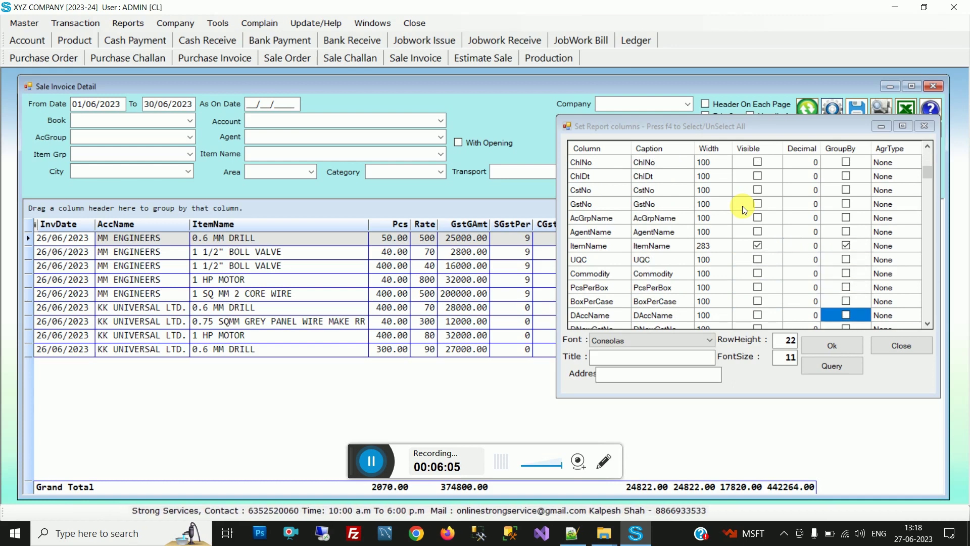
pyautogui.press('Down')
pyautogui.press('Down')
pyautogui.press('Down')
pyautogui.press('Down')
pyautogui.press('Down')
pyautogui.press('Down')
pyautogui.press('Down')
pyautogui.press('Down')
pyautogui.press('Down')
pyautogui.press('Down')
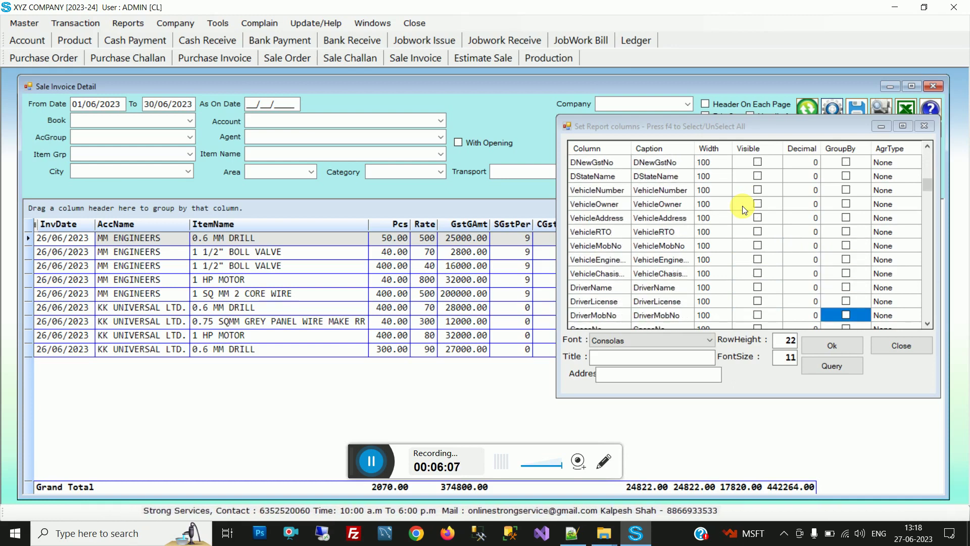
pyautogui.press('Down')
pyautogui.press('Down')
pyautogui.press('Down')
pyautogui.press('Down')
pyautogui.press('Down')
pyautogui.press('Down')
pyautogui.press('Down')
pyautogui.press('Down')
pyautogui.press('Down')
pyautogui.press('Down')
pyautogui.press('Down')
pyautogui.press('Down')
pyautogui.press('Down')
pyautogui.press('Down')
pyautogui.press('Down')
pyautogui.press('Down')
pyautogui.press('Down')
pyautogui.press('Down')
pyautogui.press('Down')
pyautogui.press('Down')
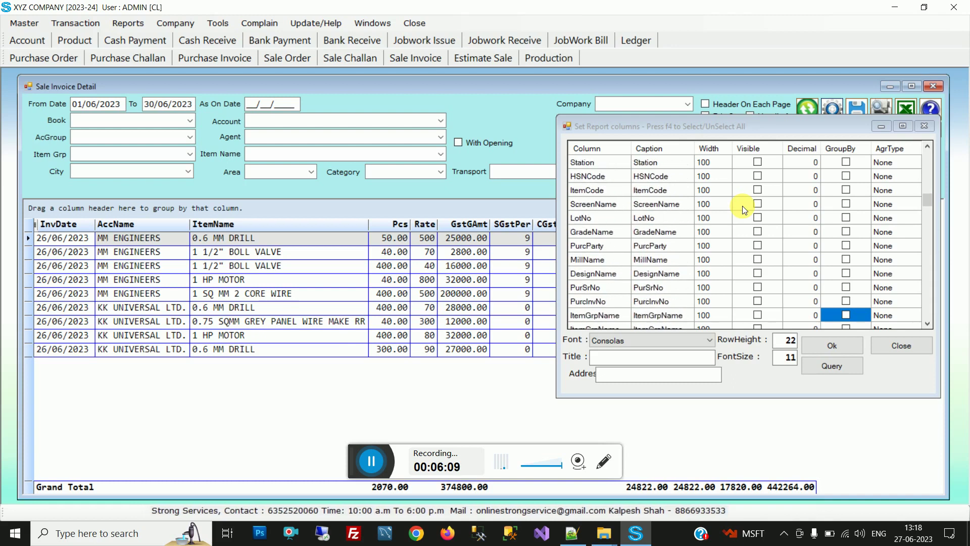
pyautogui.press('Down')
pyautogui.press('Up')
pyautogui.press('Up')
pyautogui.press('Up')
pyautogui.press('Up')
pyautogui.press('Up')
pyautogui.press('Up')
pyautogui.press('Up')
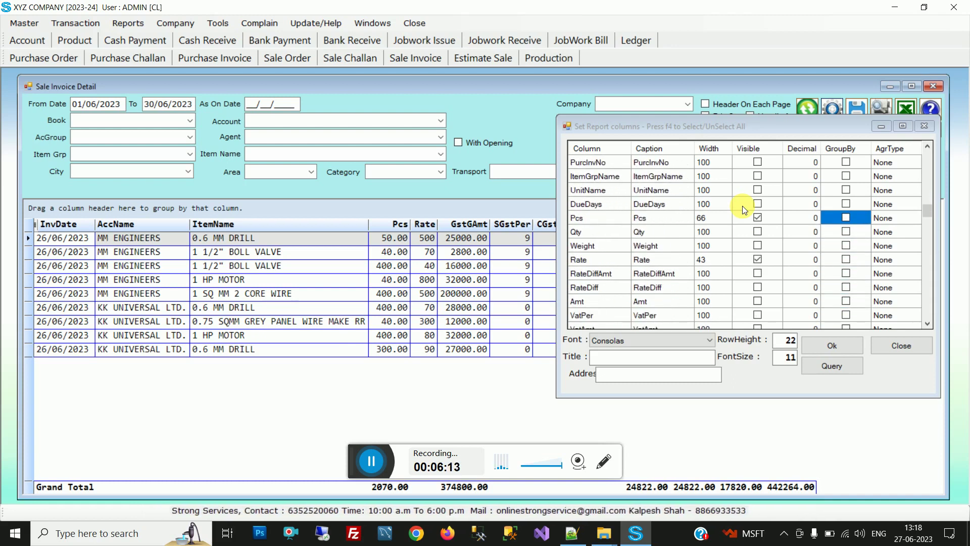
pyautogui.press('Right')
pyautogui.press('F2')
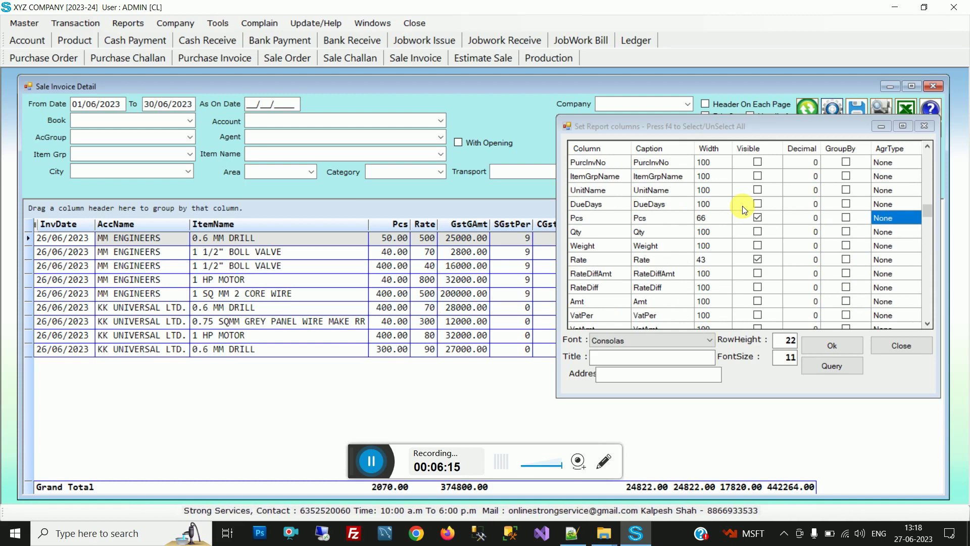
pyautogui.click(920, 218)
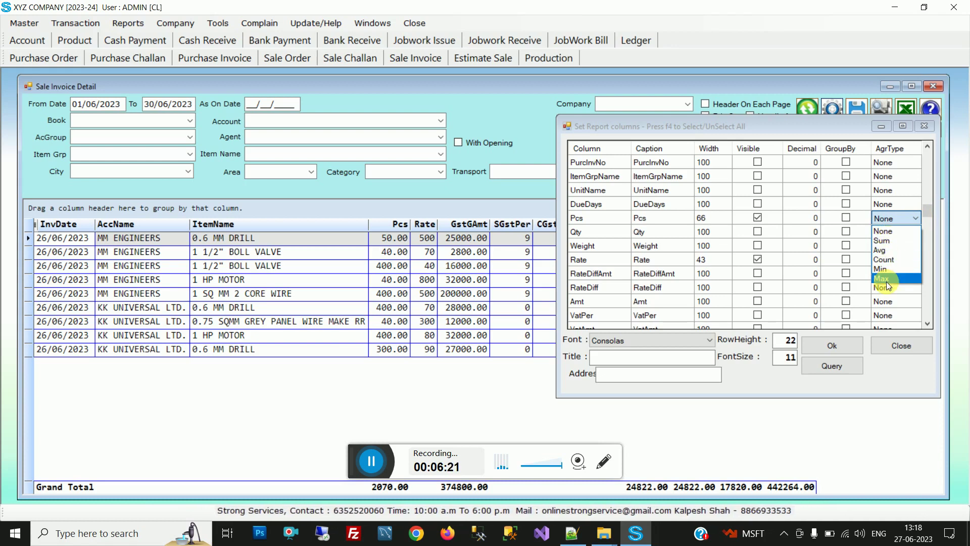
pyautogui.click(885, 240)
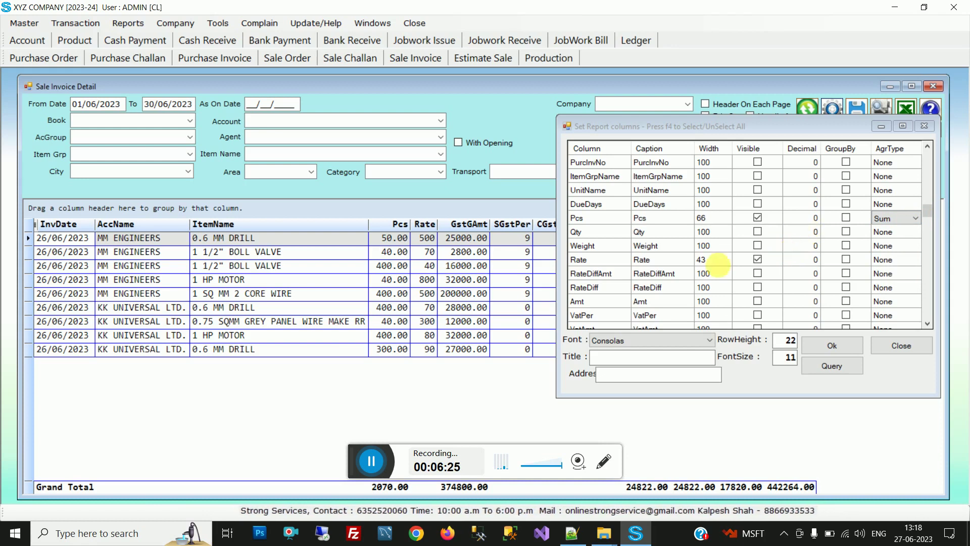
pyautogui.click(788, 260)
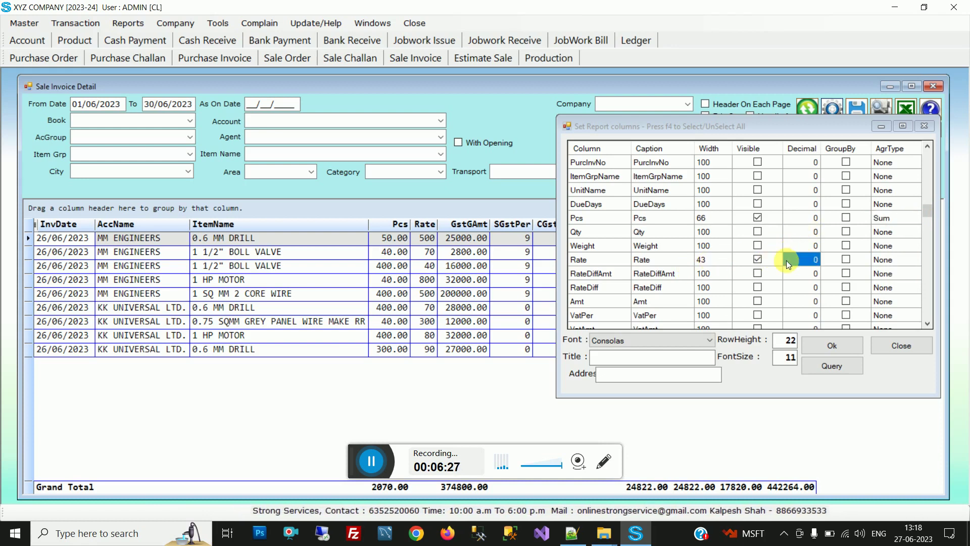
pyautogui.click(757, 260)
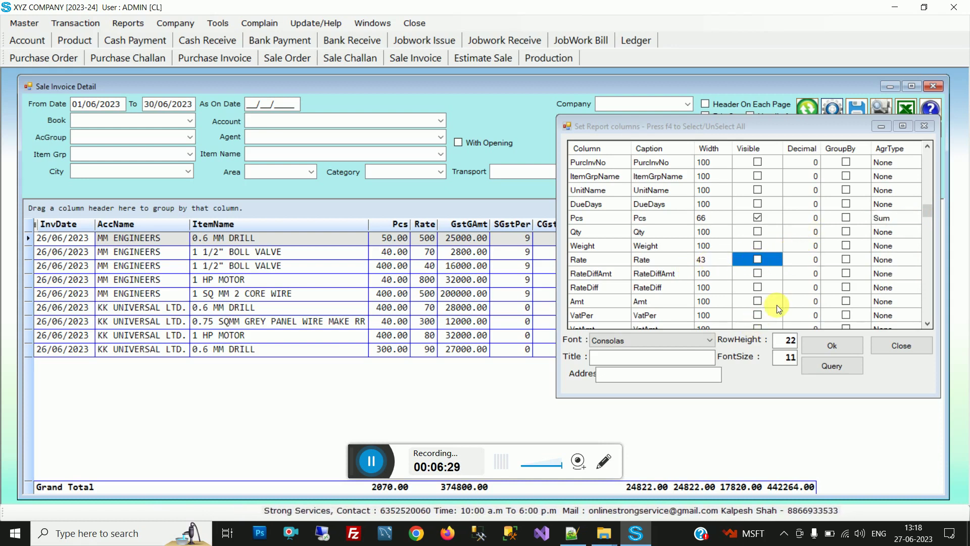
# - Turn on grouping for the three GST percentage columns SGstPer, CGstPer and IGstPer
pyautogui.scroll(-5, 776, 305)
pyautogui.scroll(1, 777, 305)
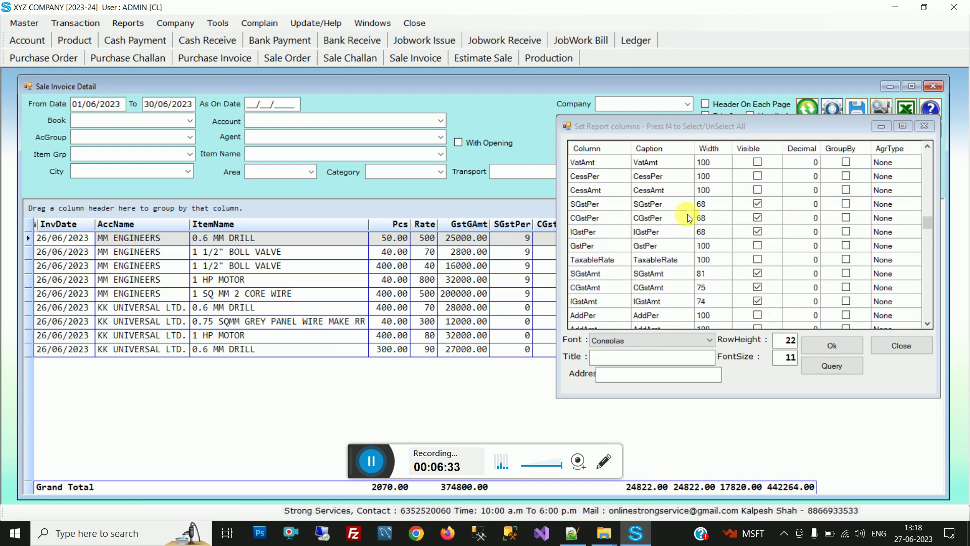
pyautogui.click(897, 207)
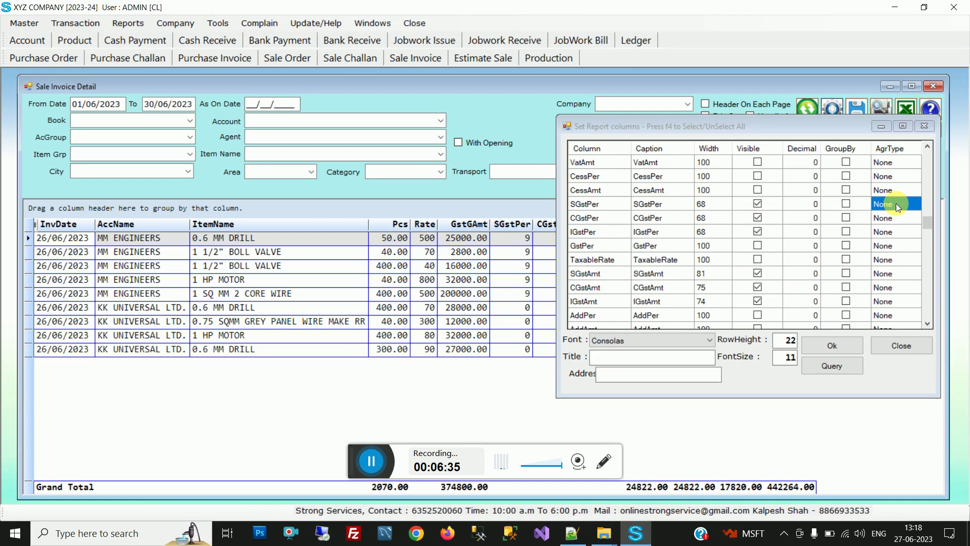
pyautogui.click(846, 203)
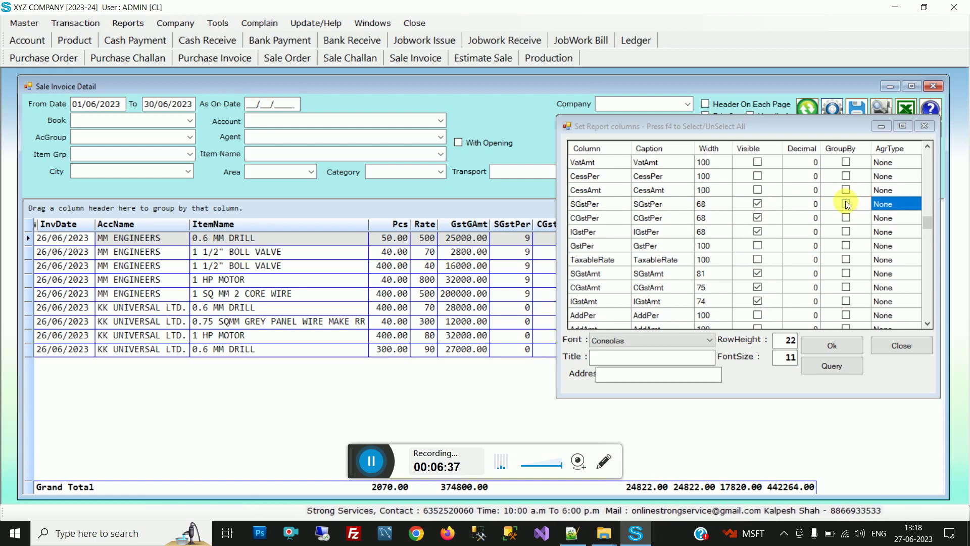
pyautogui.click(846, 218)
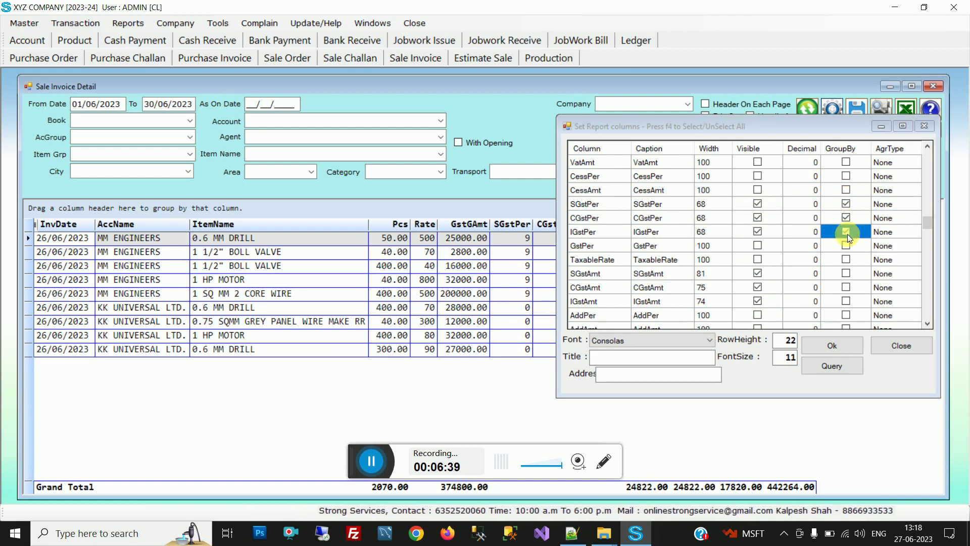
pyautogui.click(846, 231)
# - Set the aggregate type of the SGstAmt, CGstAmt and IGstAmt columns to Sum in the report column settings
pyautogui.click(888, 273)
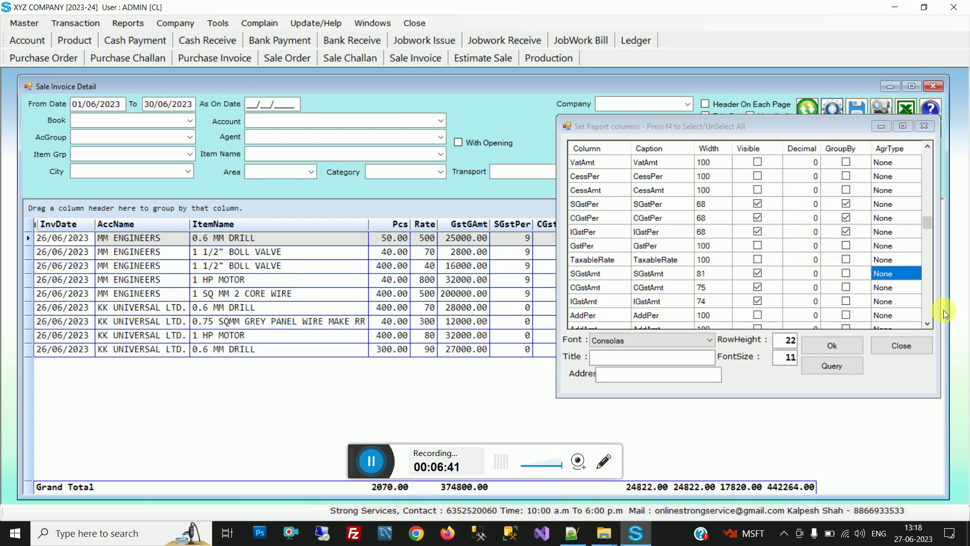
pyautogui.press('Down')
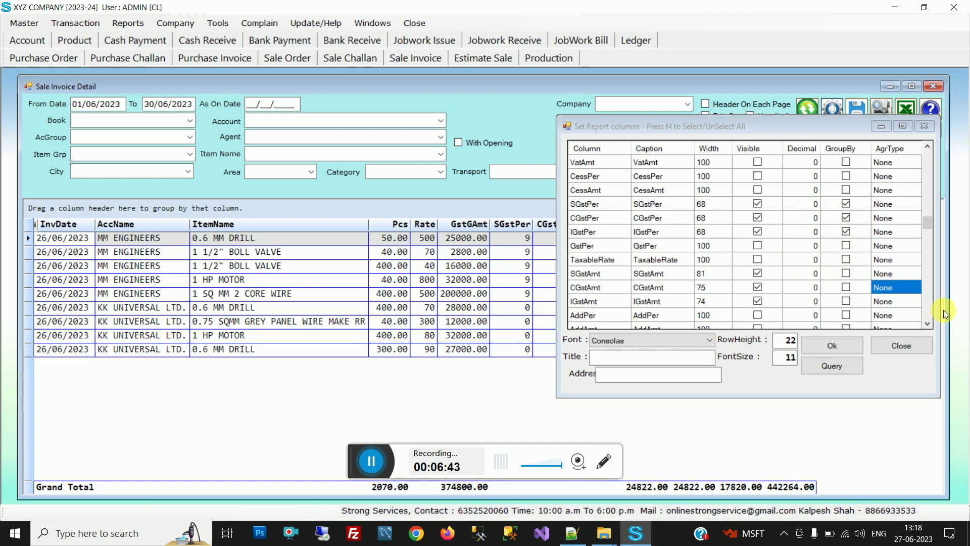
pyautogui.press('Up')
pyautogui.click(915, 273)
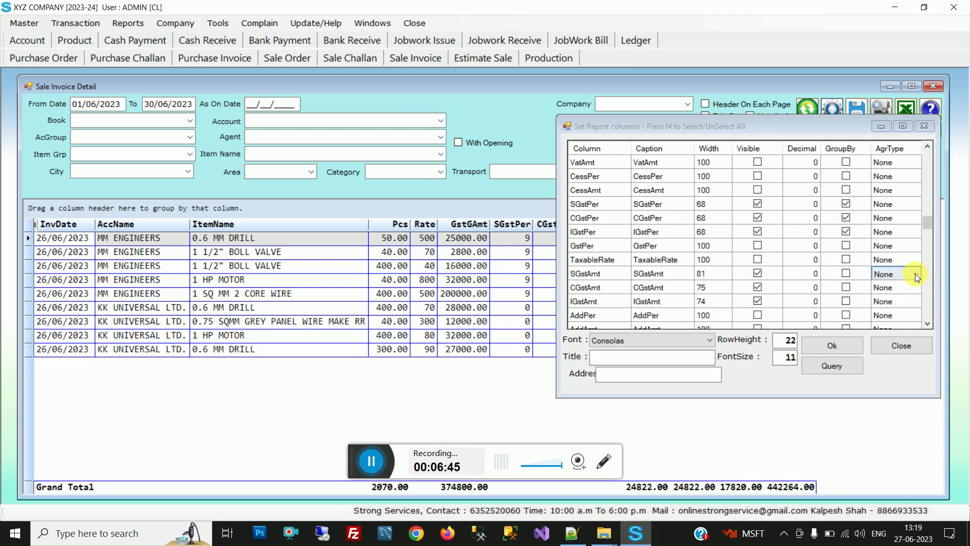
pyautogui.click(914, 274)
pyautogui.click(885, 293)
pyautogui.click(917, 290)
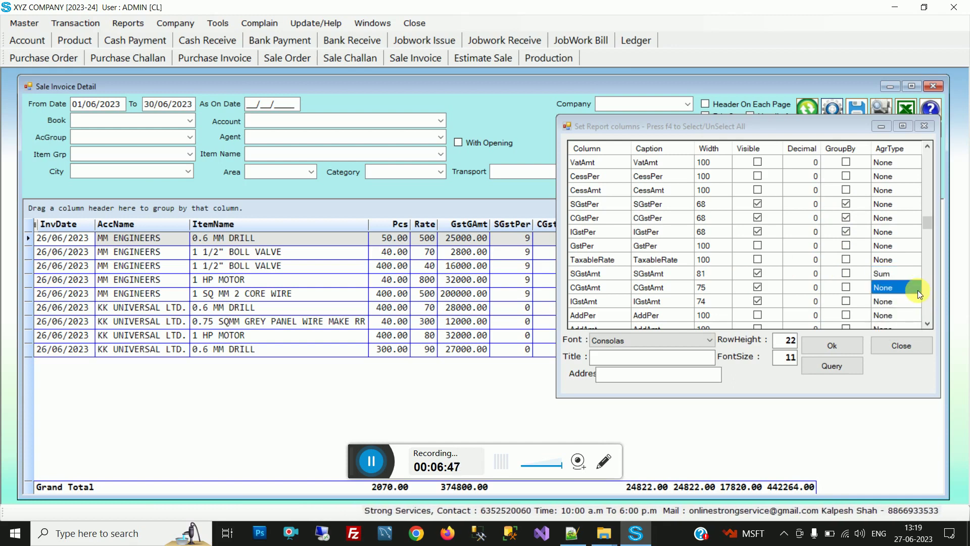
pyautogui.click(917, 290)
pyautogui.click(915, 288)
pyautogui.click(896, 309)
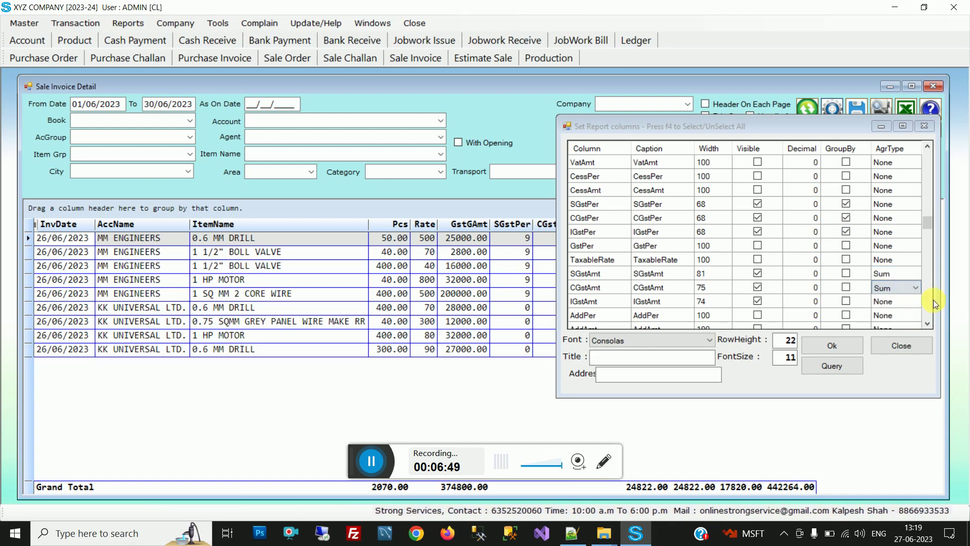
pyautogui.click(913, 302)
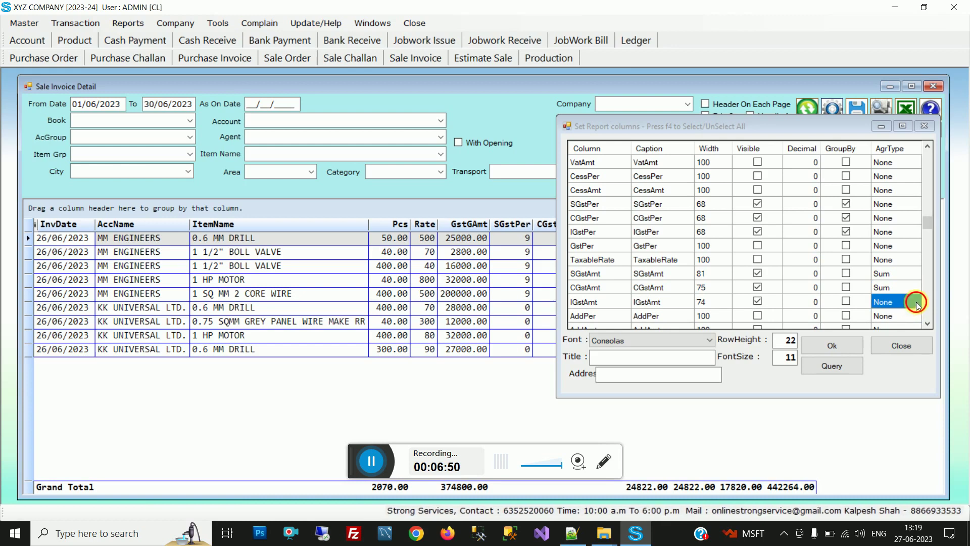
pyautogui.click(898, 323)
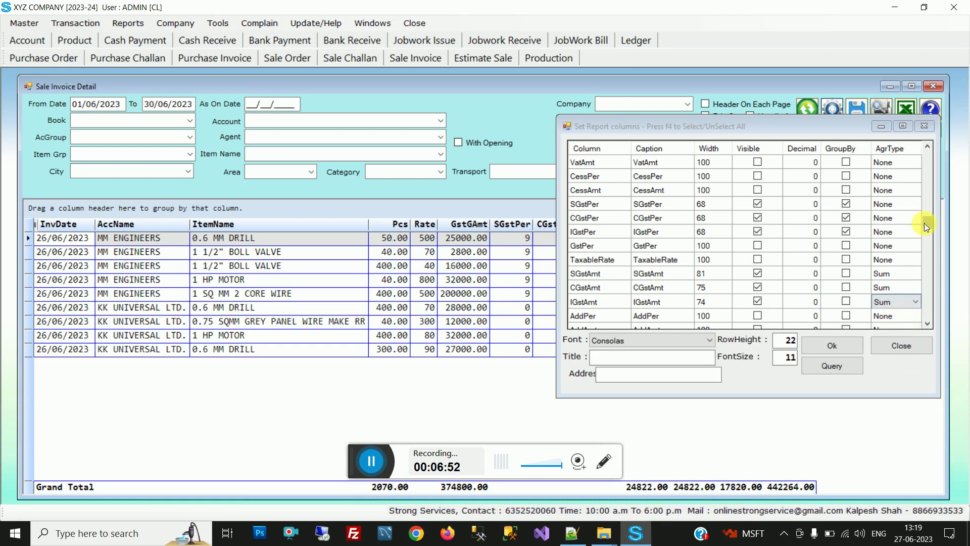
# - Hide the GstGAmt and FinalAmt columns and apply the report column settings
pyautogui.moveTo(923, 223); pyautogui.dragTo(924, 233)
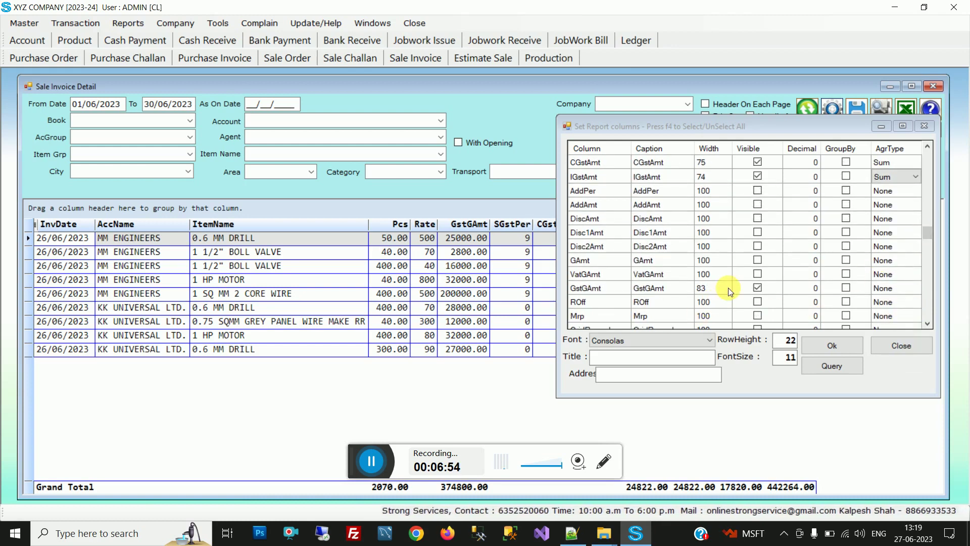
pyautogui.click(758, 288)
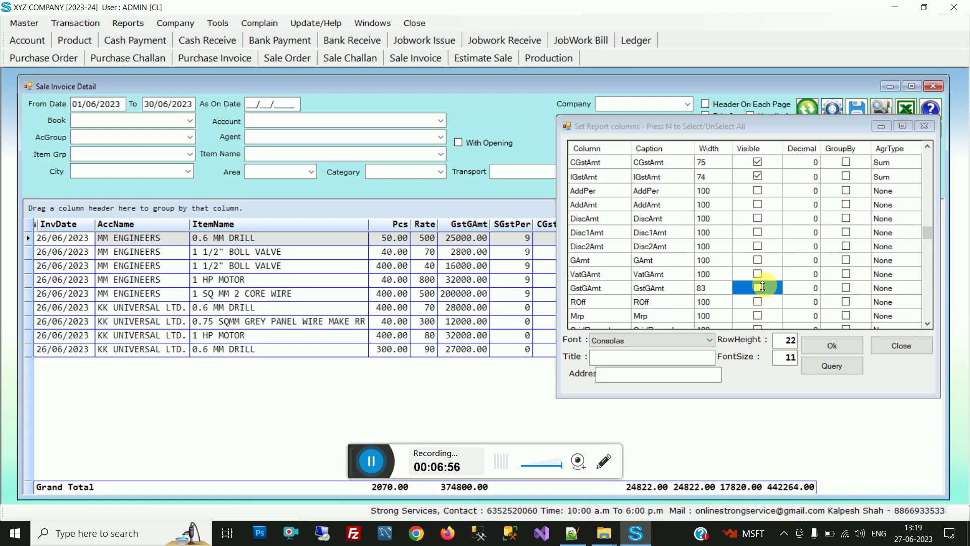
pyautogui.scroll(-3, 760, 287)
pyautogui.scroll(-11, 762, 286)
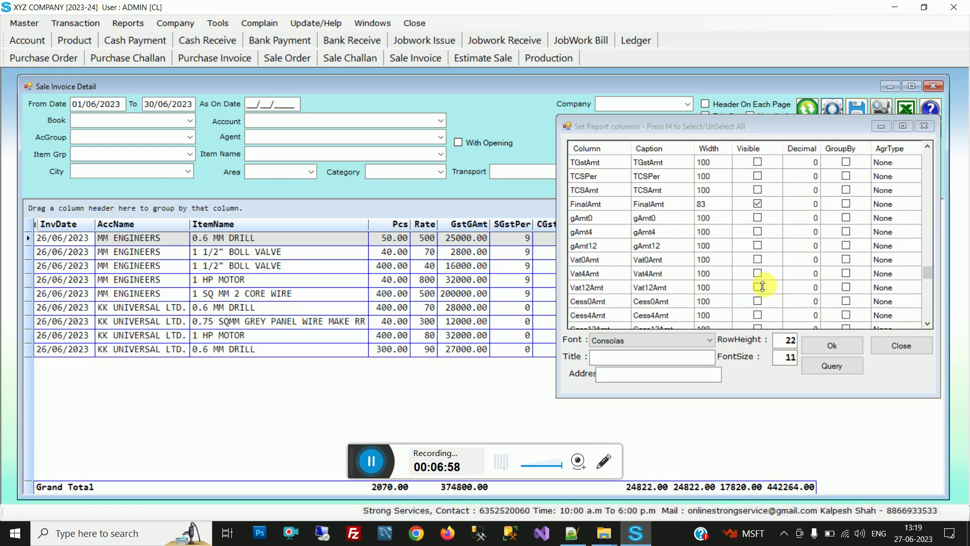
pyautogui.scroll(1, 765, 194)
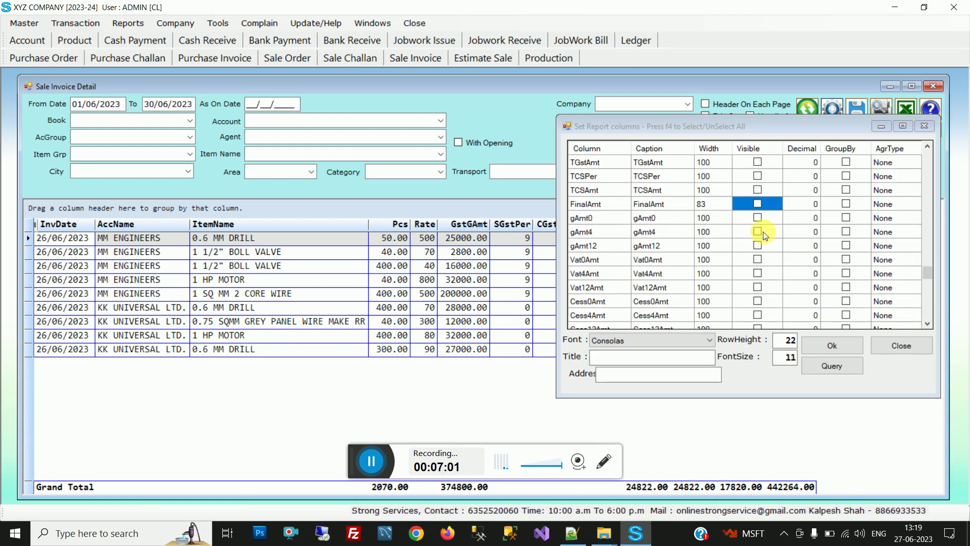
pyautogui.scroll(-8, 795, 290)
pyautogui.click(825, 347)
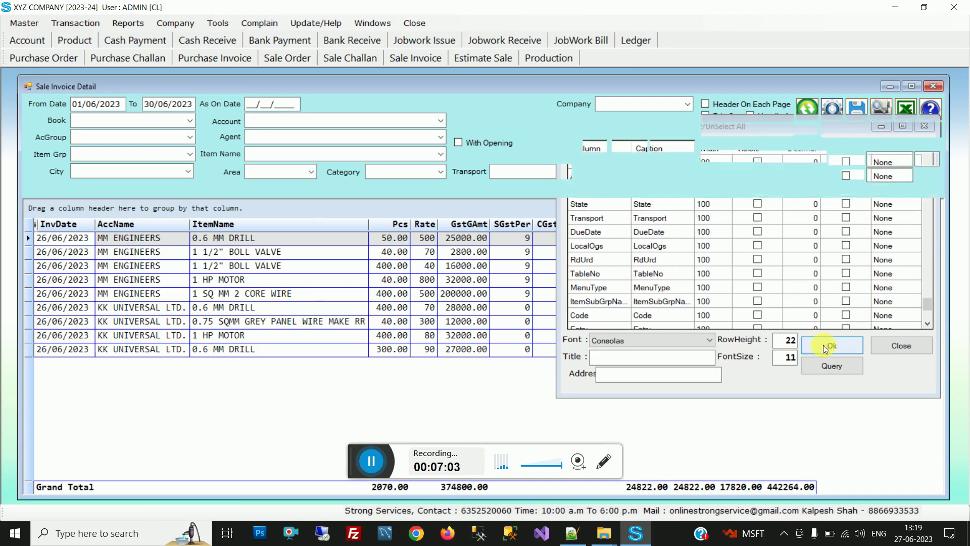
# - Save the current column layout under the ITEM_SUMM report style
pyautogui.click(858, 116)
pyautogui.click(481, 307)
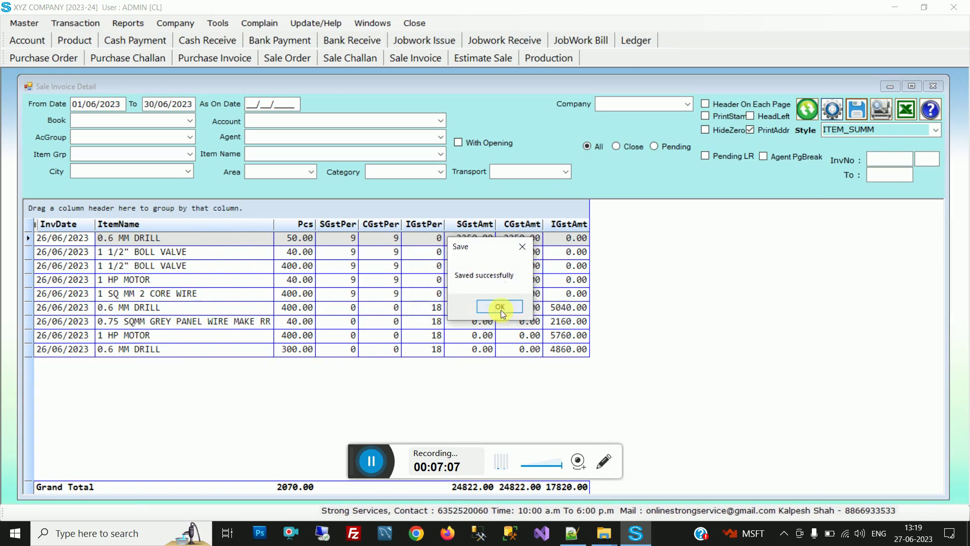
pyautogui.click(500, 309)
# - Refresh the report and go through its rows to examine how the items are grouped and summed
pyautogui.click(807, 109)
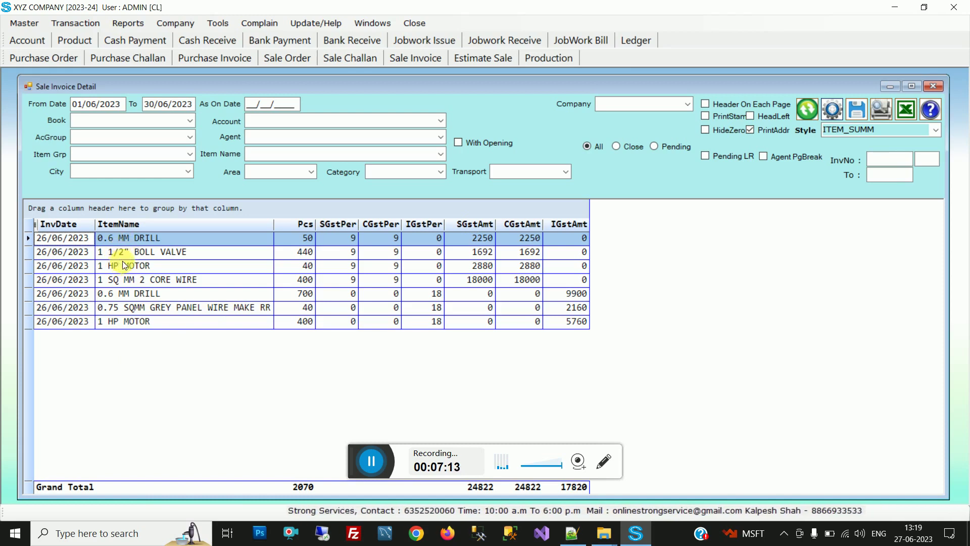
pyautogui.press('Down')
pyautogui.press('Down')
pyautogui.press('Down')
pyautogui.press('Down')
pyautogui.press('Down')
pyautogui.press('Down')
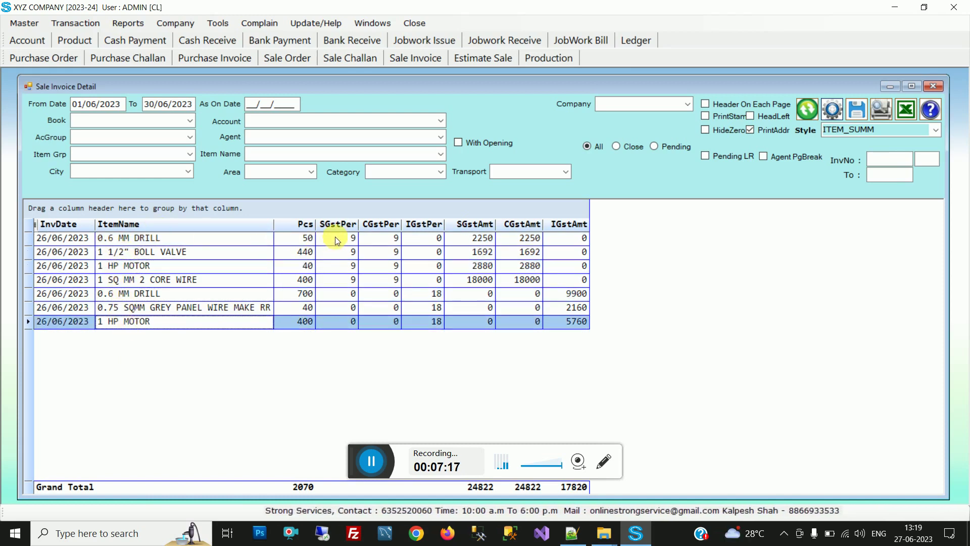
# - Save the current report layout as a new style named ITEM_SUMM_NEW
pyautogui.click(882, 132)
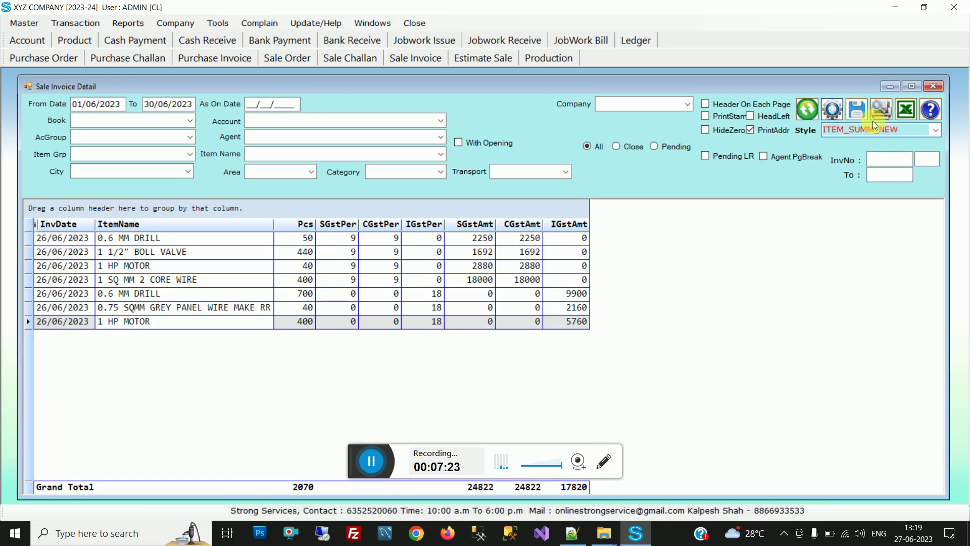
pyautogui.click(860, 117)
pyautogui.click(483, 307)
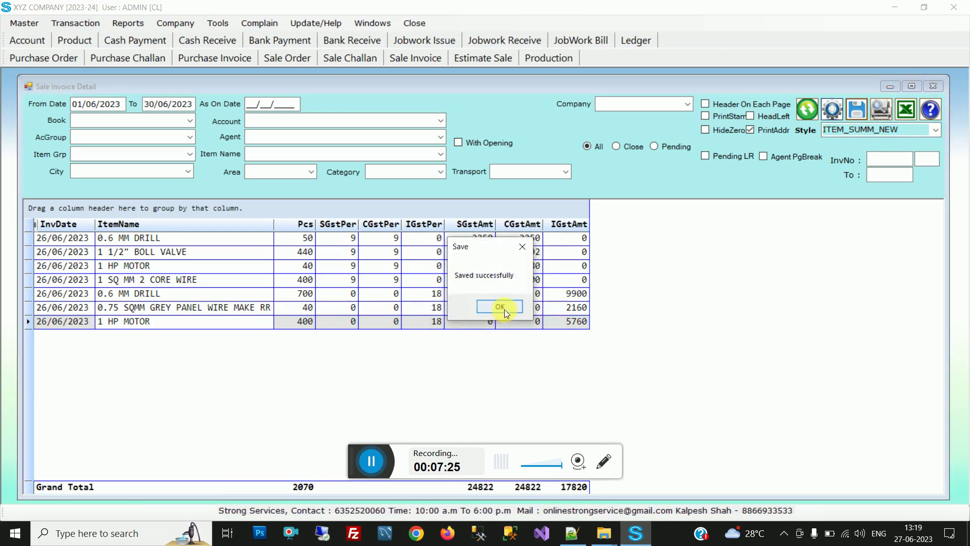
pyautogui.click(500, 306)
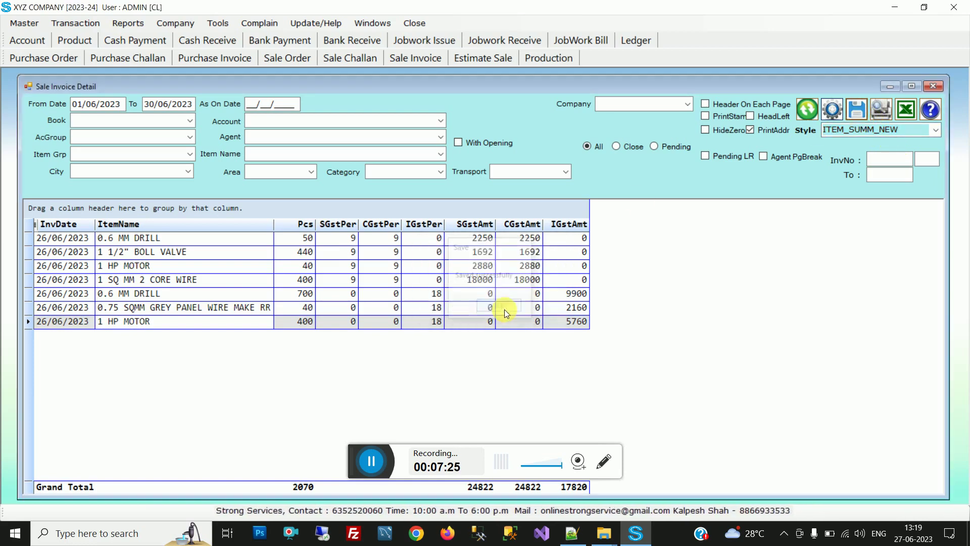
# - Switch the report style back to ITEM_SUMM and refresh the report
pyautogui.click(932, 130)
pyautogui.click(883, 154)
pyautogui.click(808, 115)
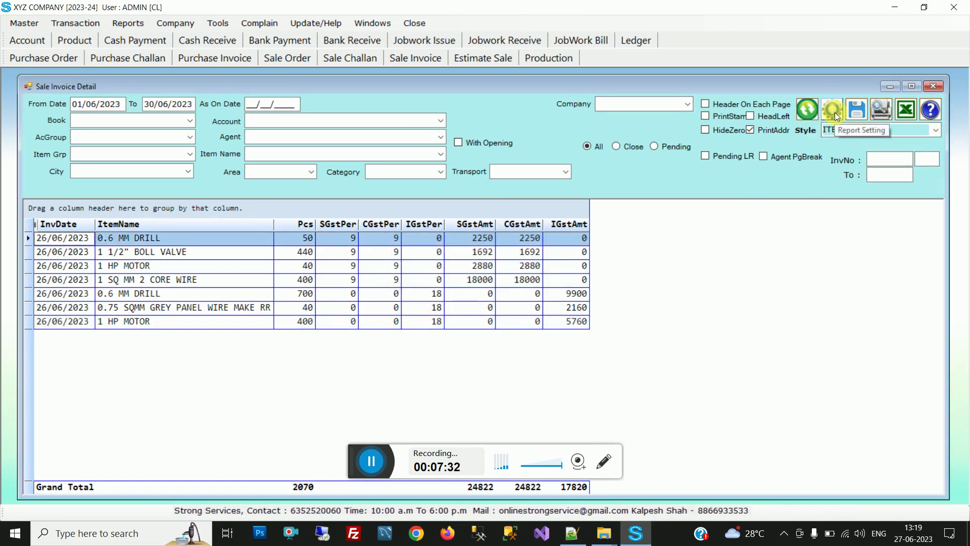
# - Open the report settings, hide the InvDate column and turn off its grouping
pyautogui.click(835, 113)
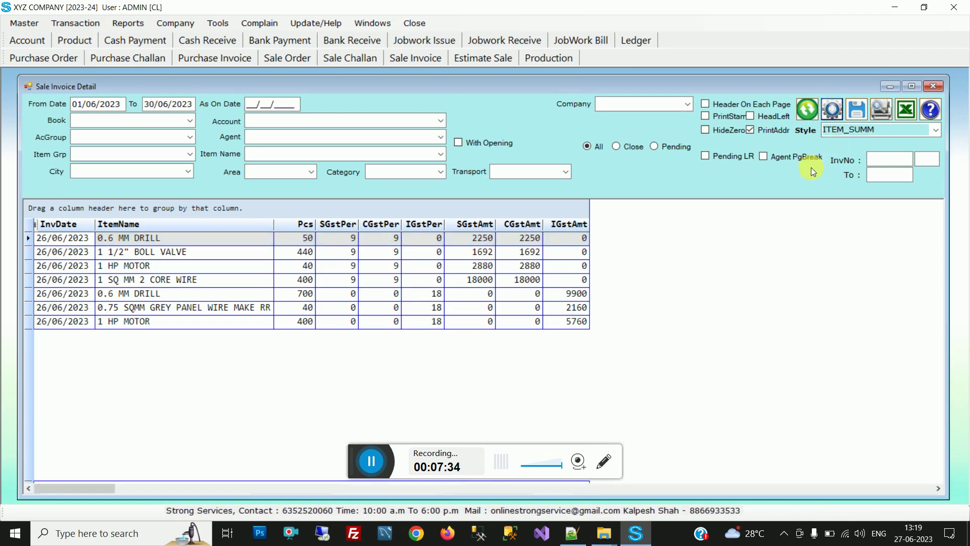
pyautogui.click(758, 203)
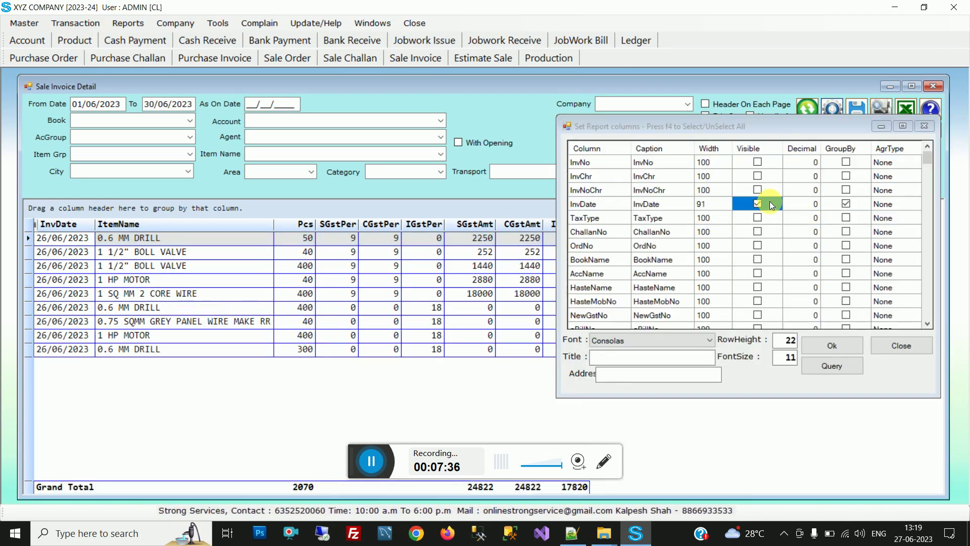
pyautogui.press('Left')
pyautogui.press('Right')
pyautogui.press('Right')
pyautogui.press('Right')
pyautogui.press('space')
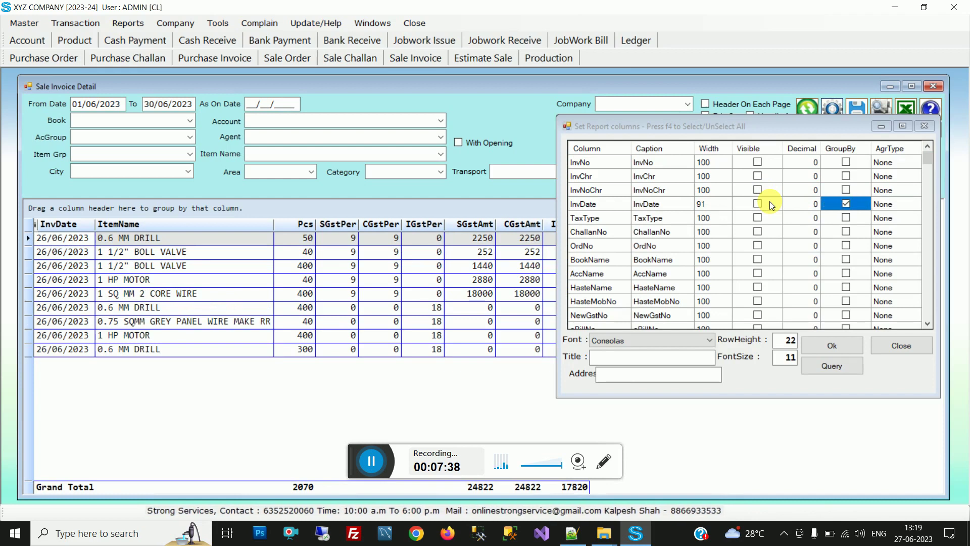
# - Go through the column list to check the grouping of ItemName and the aggregate type of Pcs
pyautogui.press('Down')
pyautogui.press('Down')
pyautogui.press('Down')
pyautogui.press('Down')
pyautogui.press('Down')
pyautogui.press('Down')
pyautogui.press('Down')
pyautogui.press('Down')
pyautogui.press('Down')
pyautogui.press('Down')
pyautogui.press('Down')
pyautogui.press('Down')
pyautogui.press('Down')
pyautogui.press('Down')
pyautogui.press('Down')
pyautogui.press('Down')
pyautogui.press('Down')
pyautogui.press('Down')
pyautogui.press('Down')
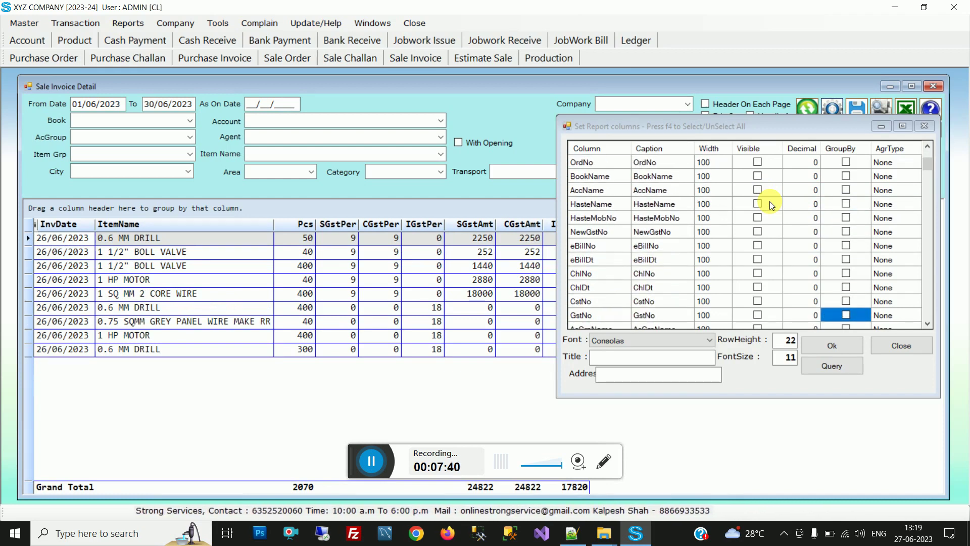
pyautogui.press('Up')
pyautogui.press('Up')
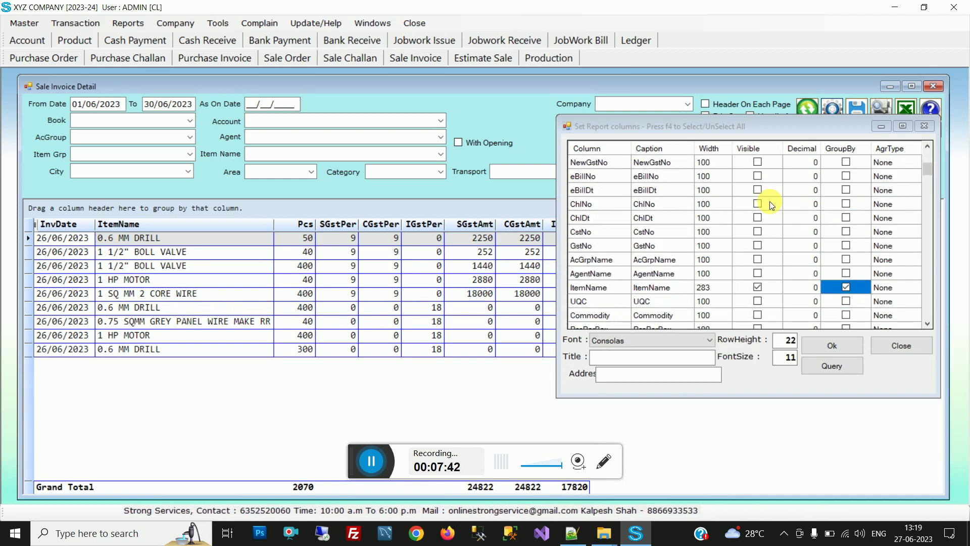
pyautogui.press('Down')
pyautogui.press('Down')
pyautogui.press('Down')
pyautogui.press('Down')
pyautogui.press('Down')
pyautogui.press('Down')
pyautogui.press('Down')
pyautogui.press('Down')
pyautogui.press('Down')
pyautogui.press('Down')
pyautogui.press('Down')
pyautogui.press('Down')
pyautogui.press('Down')
pyautogui.press('Down')
pyautogui.press('Down')
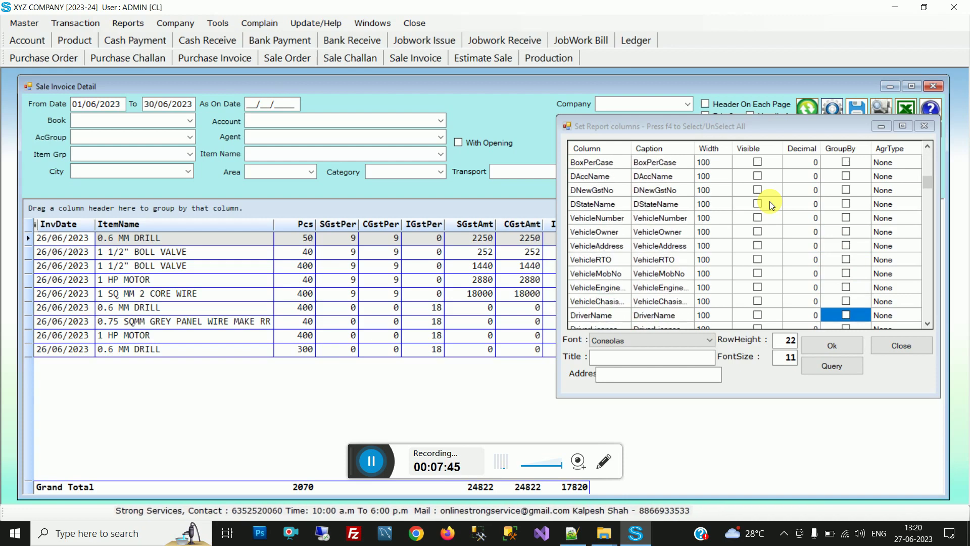
pyautogui.press('Down')
pyautogui.press('Down')
pyautogui.press('Down')
pyautogui.press('Down')
pyautogui.press('Down')
pyautogui.press('Down')
pyautogui.press('Down')
pyautogui.press('Down')
pyautogui.press('Down')
pyautogui.press('Down')
pyautogui.press('Down')
pyautogui.press('Down')
pyautogui.press('Down')
pyautogui.press('Down')
pyautogui.press('Down')
pyautogui.press('Down')
pyautogui.press('Down')
pyautogui.press('Down')
pyautogui.press('Down')
pyautogui.press('Down')
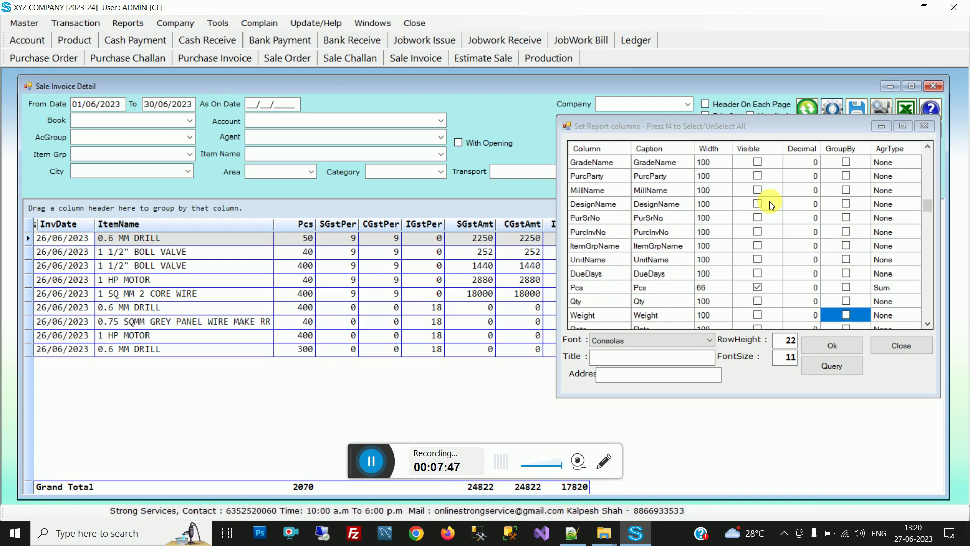
pyautogui.press('Down')
pyautogui.press('Down')
pyautogui.press('Down')
pyautogui.press('Down')
pyautogui.press('Down')
pyautogui.press('Down')
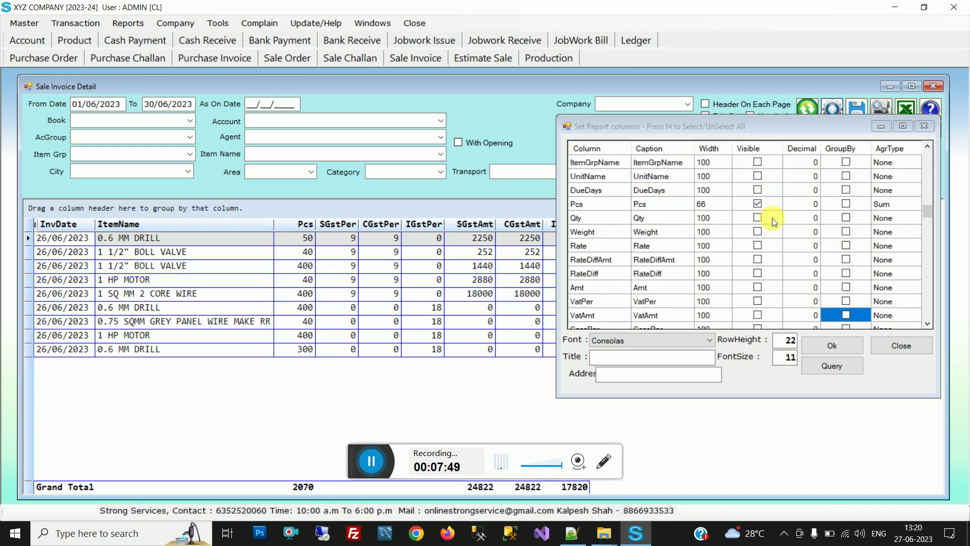
# - Hide the SGstPer, CGstPer and IGstPer columns and turn off grouping for all three
pyautogui.scroll(-2, 778, 259)
pyautogui.scroll(2, 777, 259)
pyautogui.scroll(-4, 804, 260)
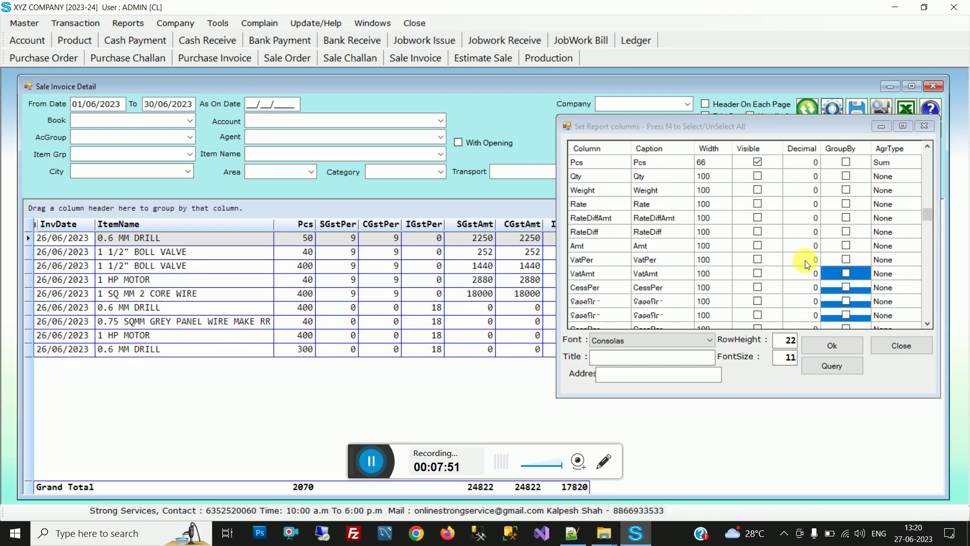
pyautogui.click(757, 190)
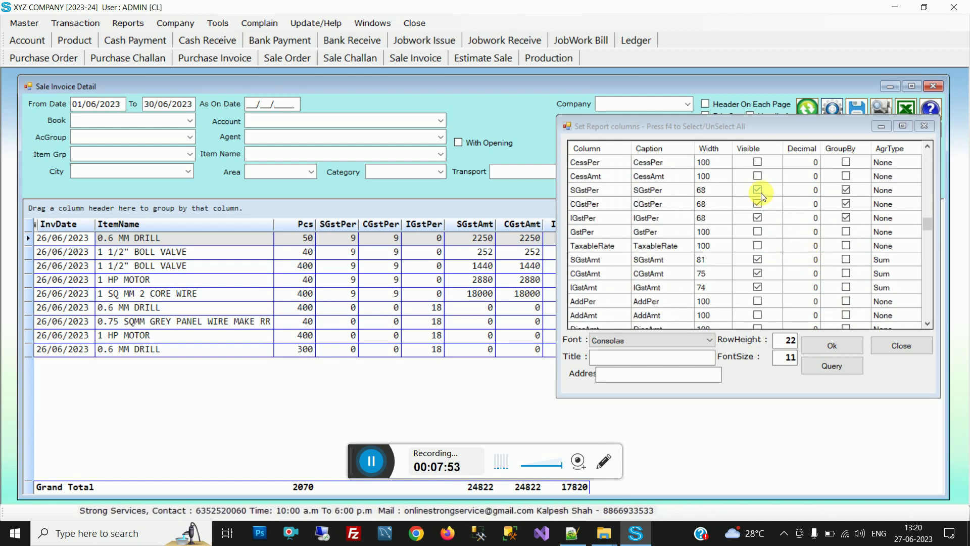
pyautogui.click(846, 190)
pyautogui.click(846, 203)
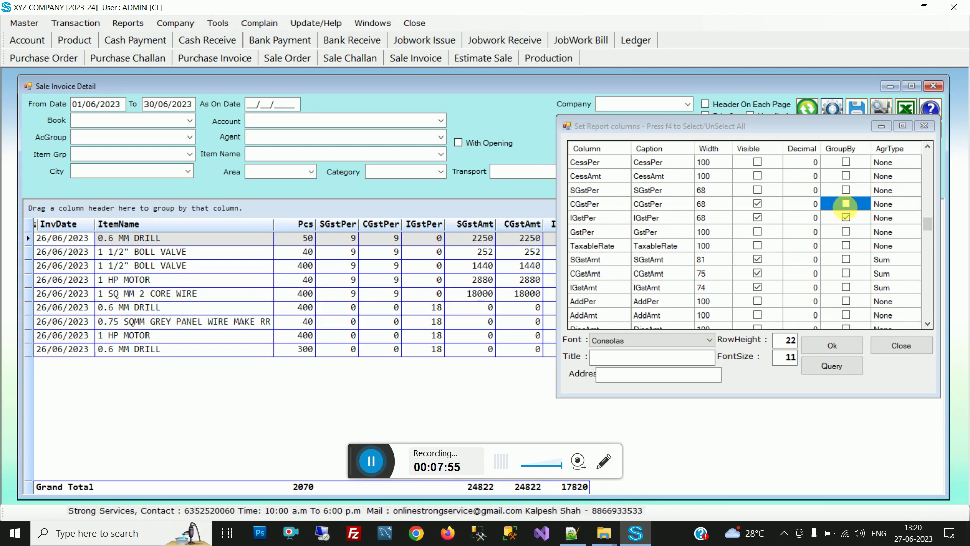
pyautogui.click(757, 204)
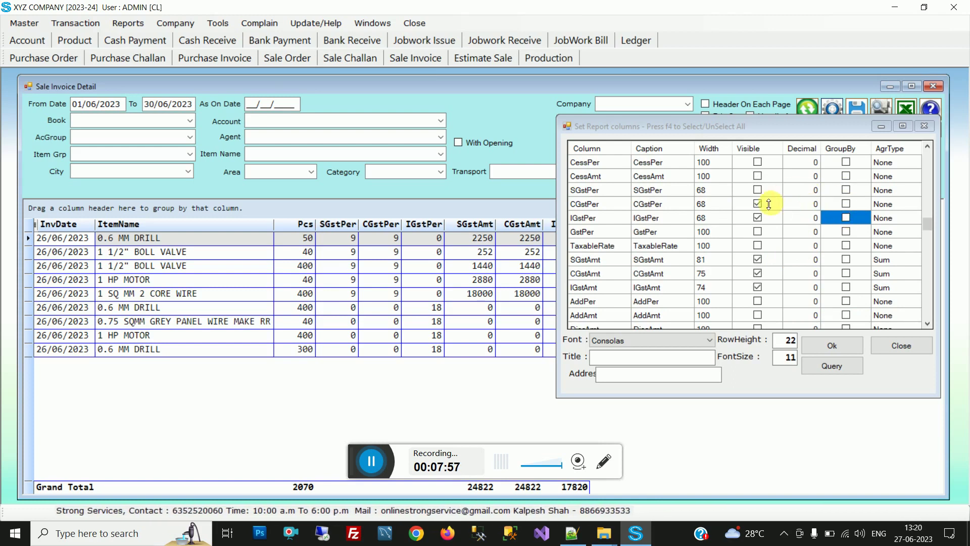
pyautogui.click(757, 218)
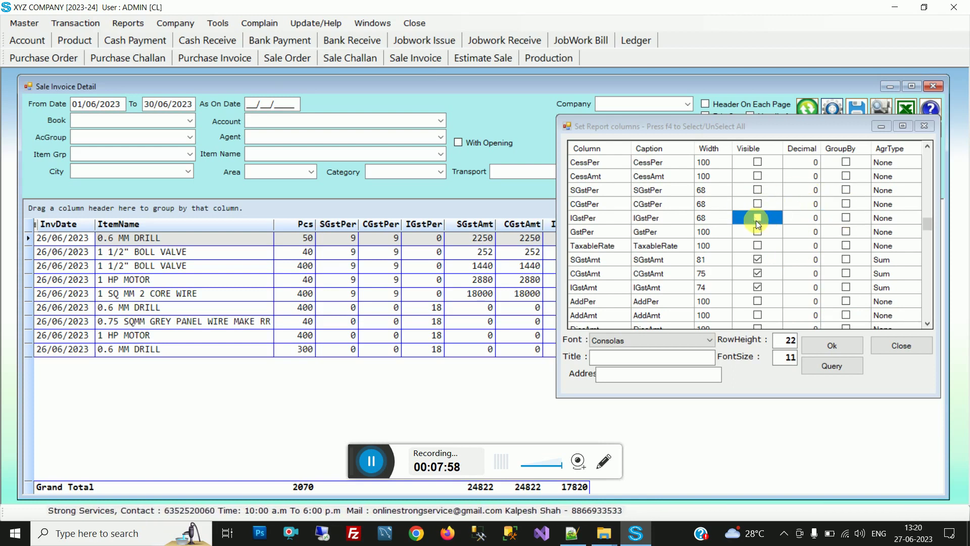
# - Hide the SGstAmt, CGstAmt and IGstAmt columns and set the aggregate type of SGstAmt to None
pyautogui.click(757, 259)
pyautogui.click(757, 287)
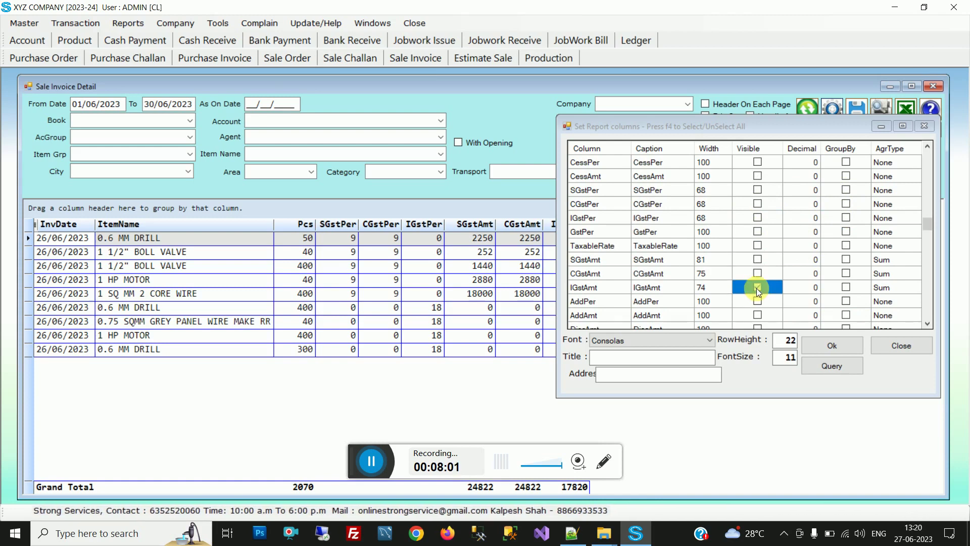
pyautogui.click(885, 260)
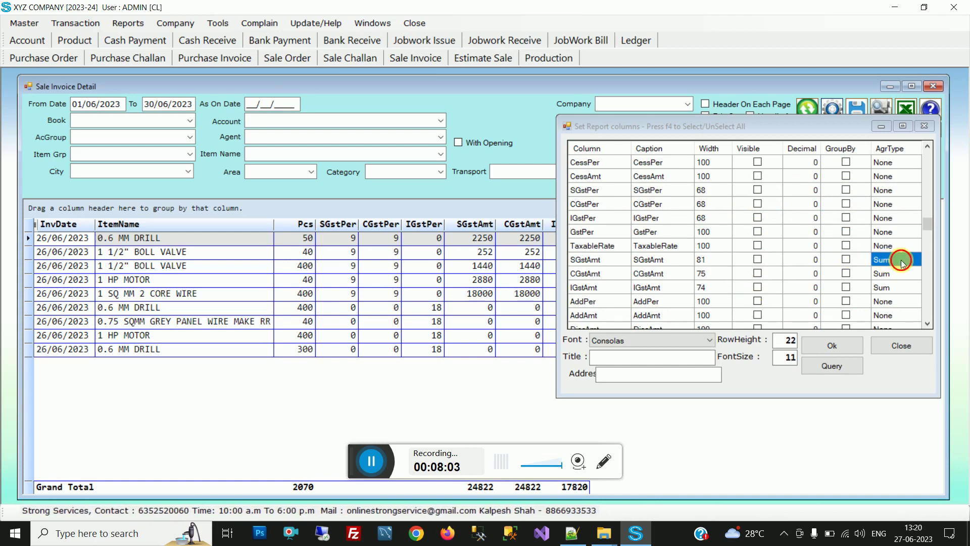
pyautogui.click(910, 260)
pyautogui.click(894, 270)
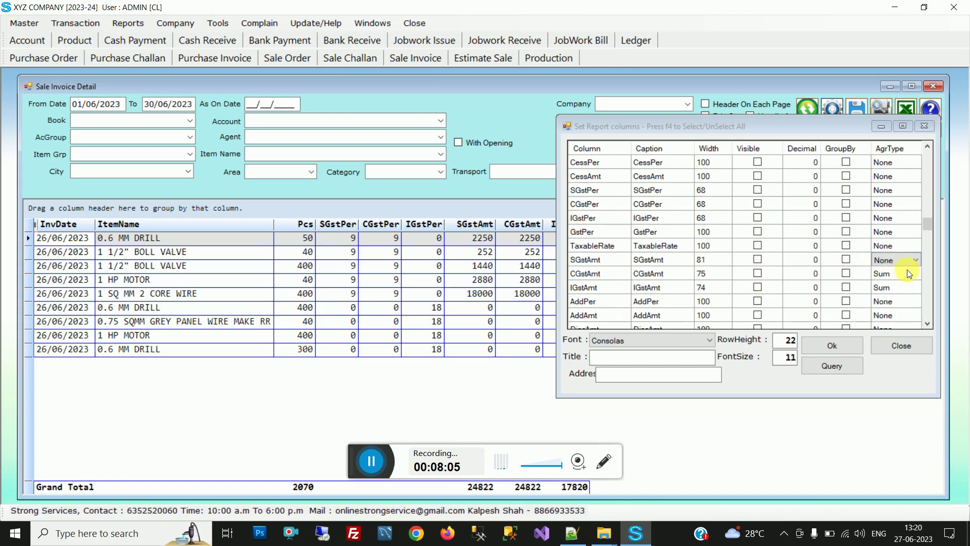
# - Set the aggregate type of CGstAmt and IGstAmt to None and apply the column settings
pyautogui.click(917, 274)
pyautogui.click(916, 274)
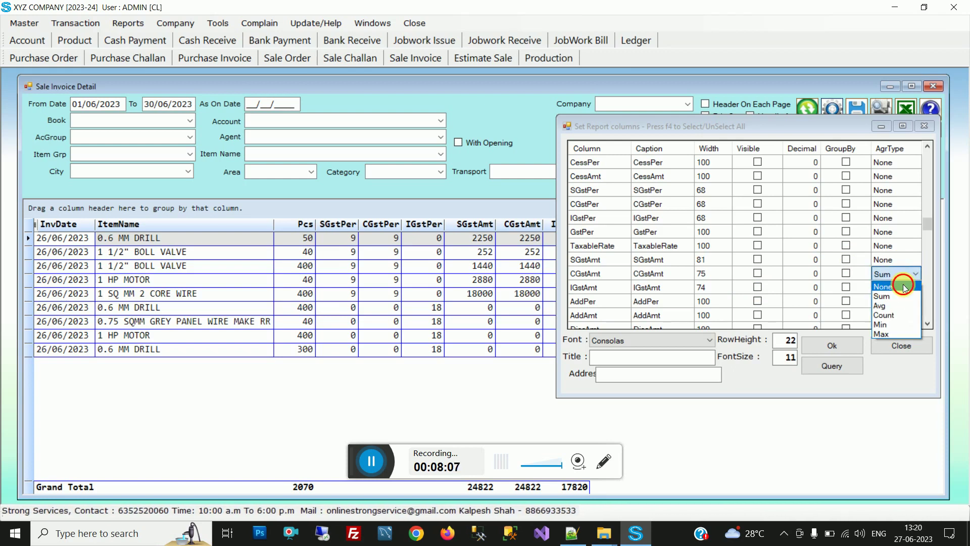
pyautogui.click(901, 284)
pyautogui.click(914, 285)
pyautogui.click(916, 287)
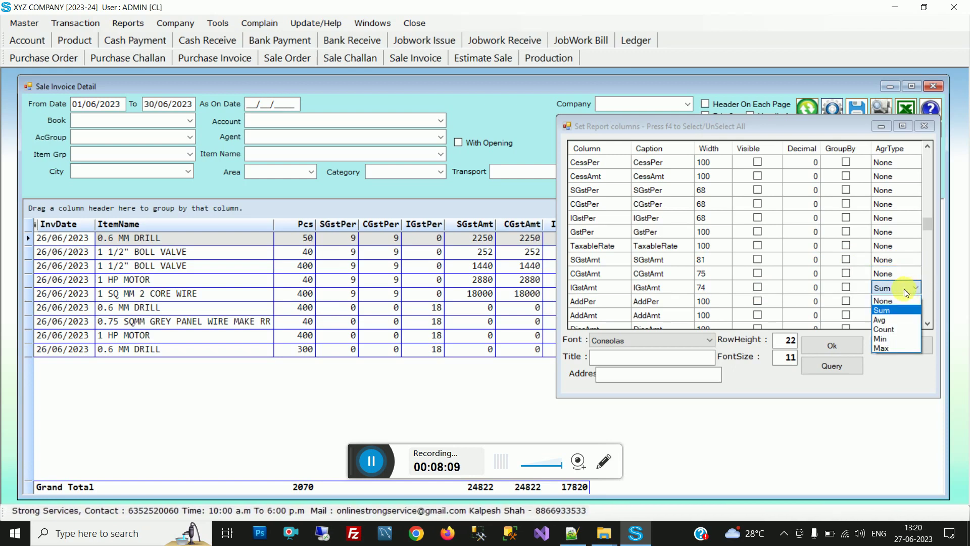
pyautogui.click(884, 301)
pyautogui.scroll(-12, 793, 286)
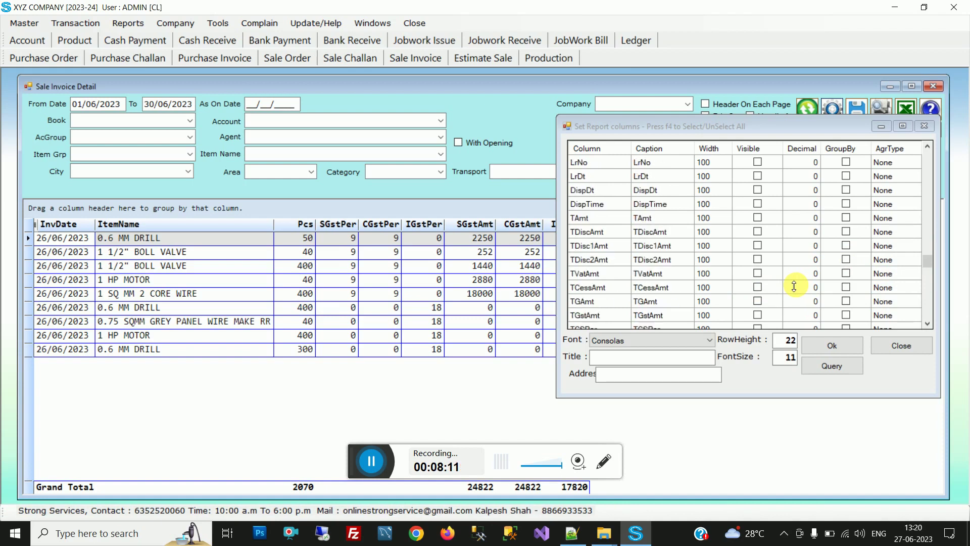
pyautogui.scroll(-5, 794, 286)
pyautogui.click(831, 348)
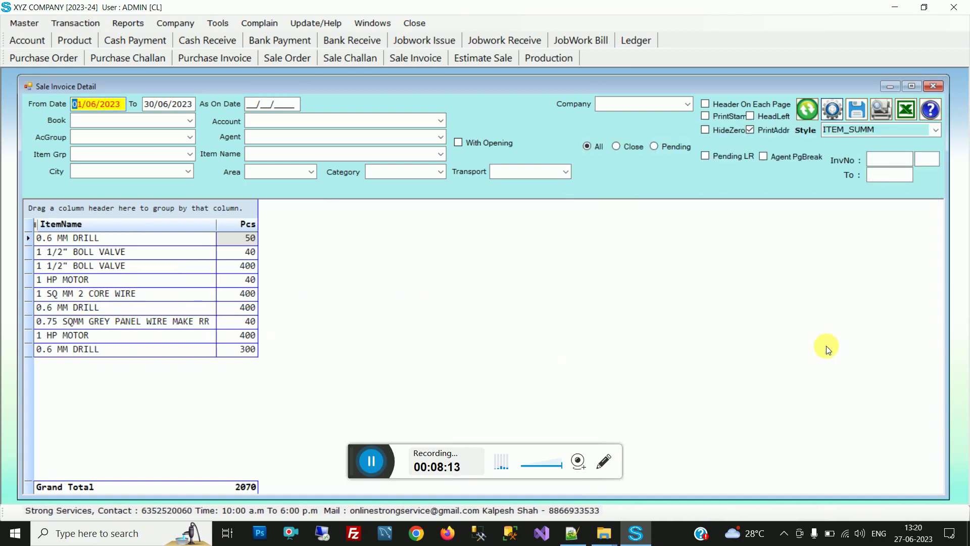
# - Save the ITEM_SUMM report layout, overwriting the existing one, and refresh the report data
pyautogui.click(851, 115)
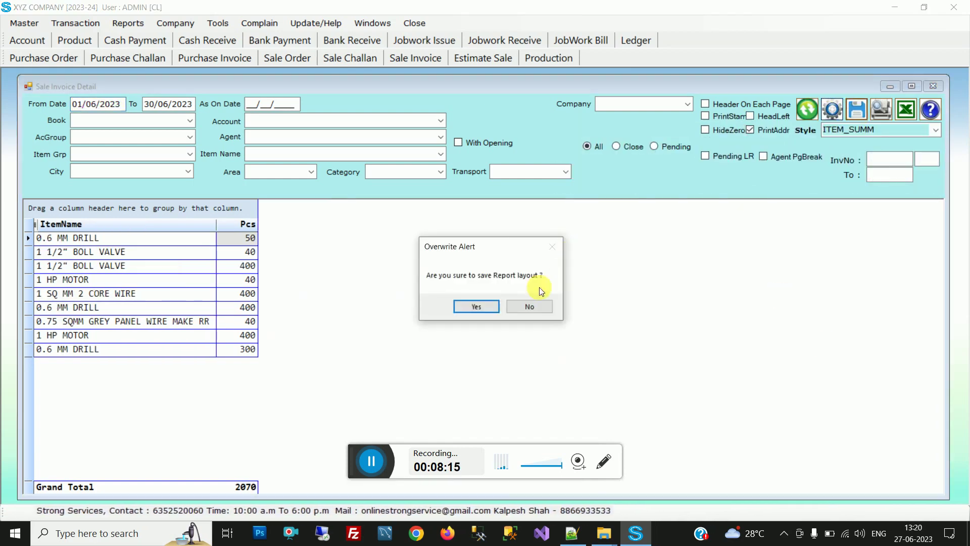
pyautogui.click(469, 308)
pyautogui.press('Return')
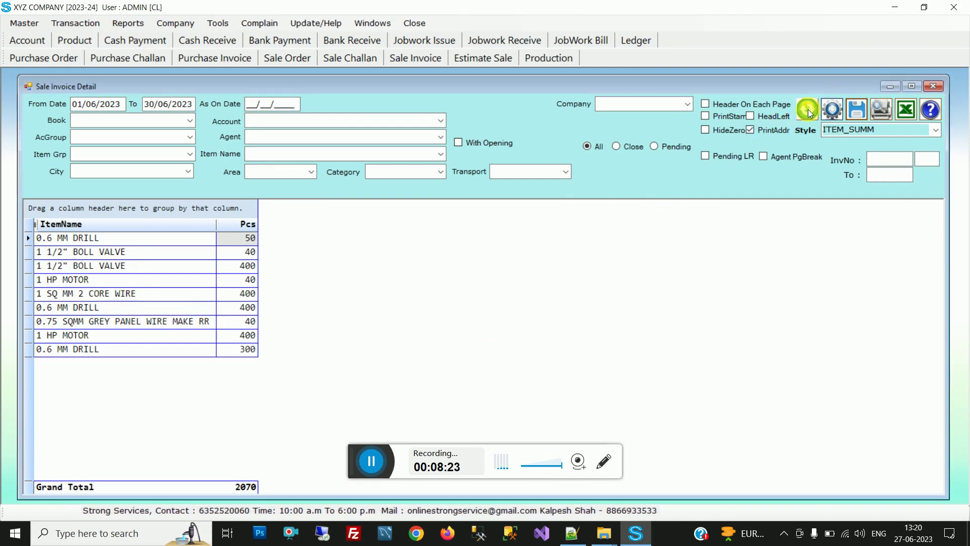
pyautogui.click(808, 109)
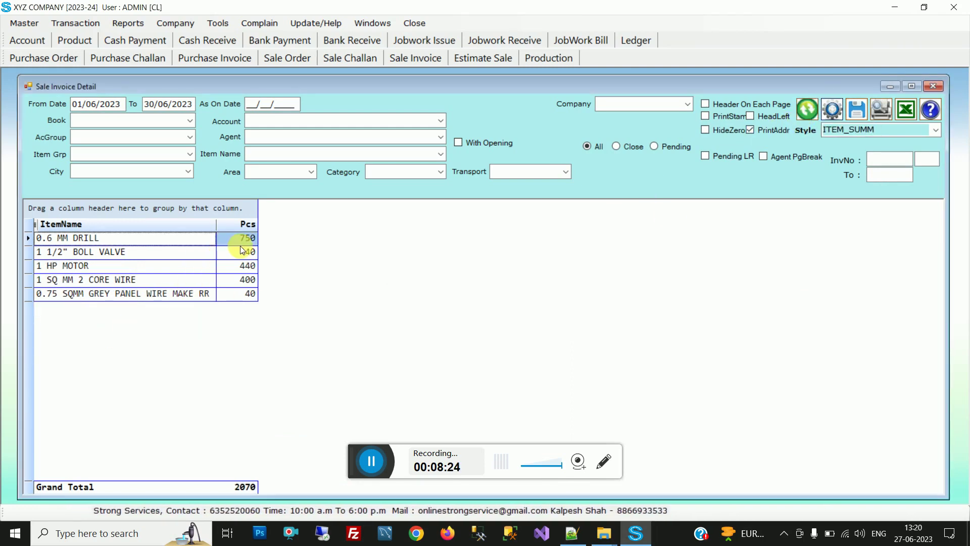
# - Go through the item rows of the report to check the summed Pcs for each item
pyautogui.click(243, 279)
pyautogui.click(117, 237)
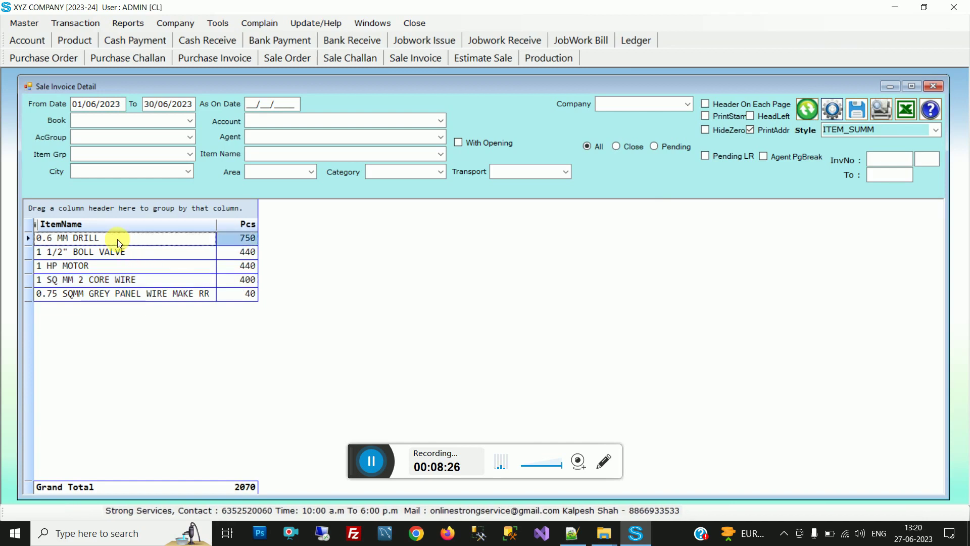
pyautogui.click(115, 252)
pyautogui.click(114, 270)
pyautogui.click(118, 282)
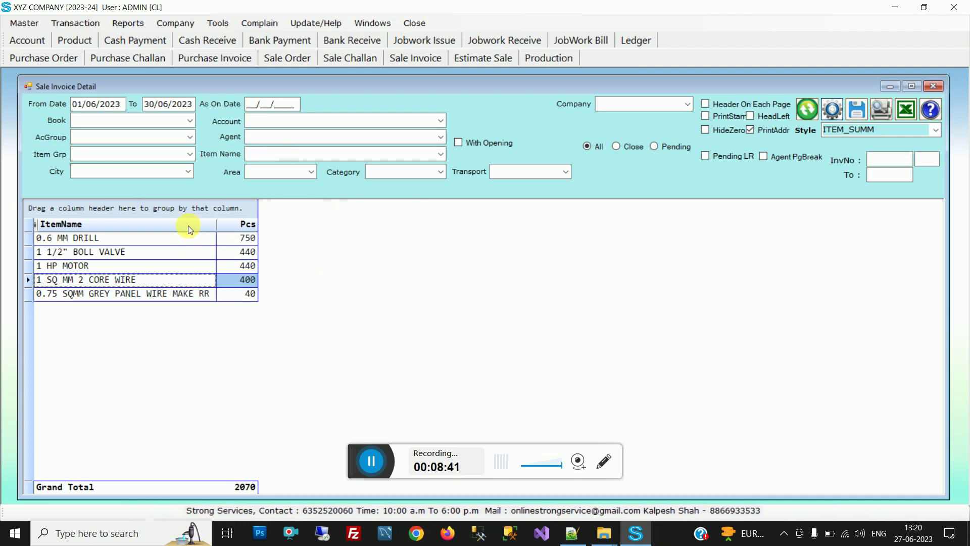
# - Switch to Notepad++ to review the Part 3 lines on detail and summary reports, and return to the Sale Invoice Detail report
pyautogui.click(572, 533)
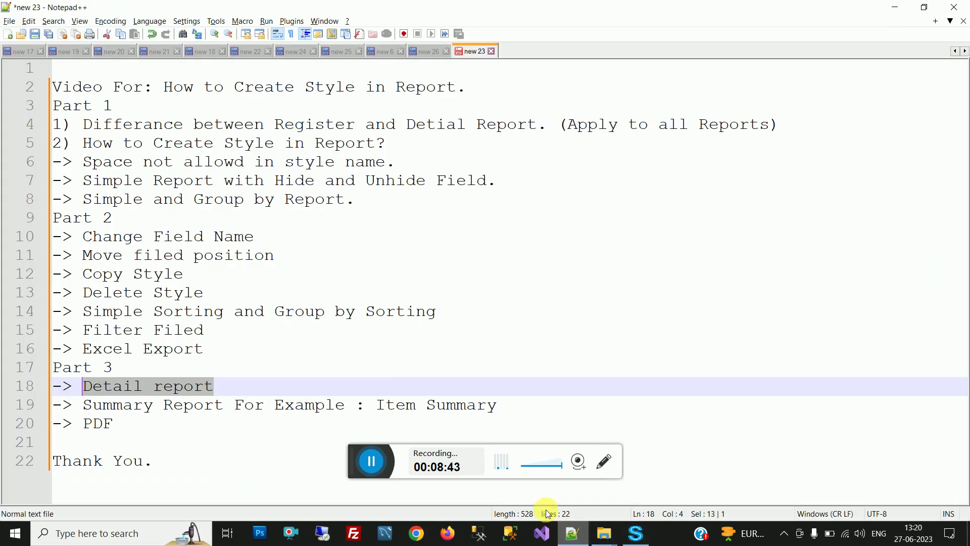
pyautogui.click(509, 409)
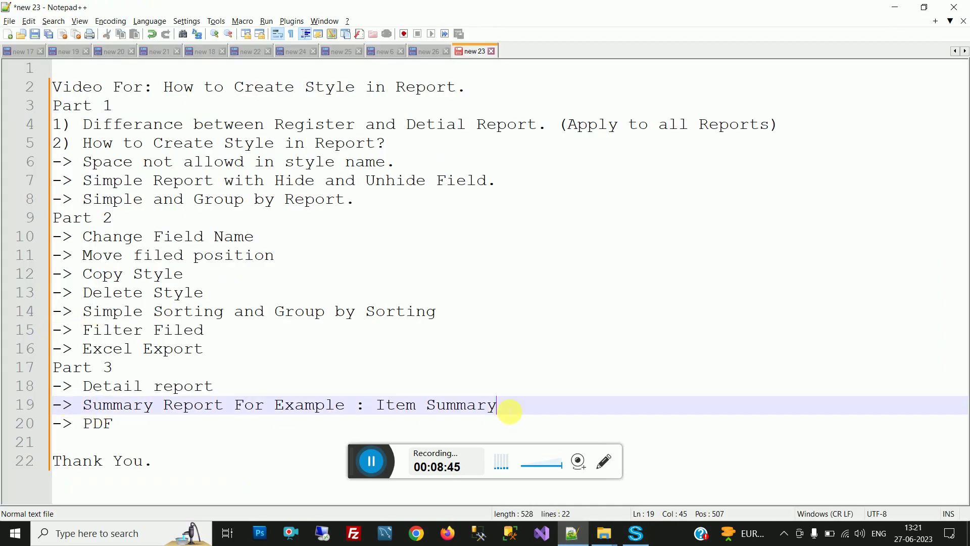
pyautogui.moveTo(508, 409); pyautogui.dragTo(41, 389)
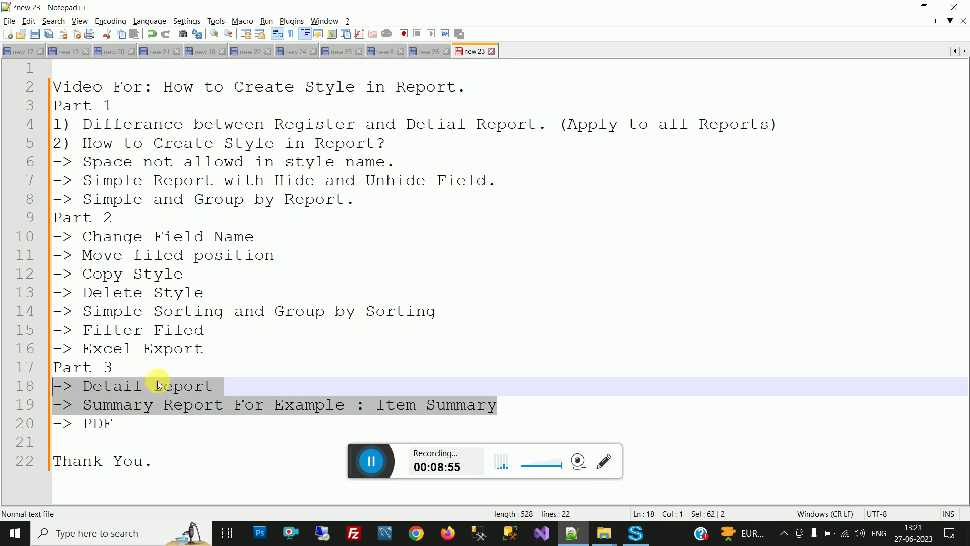
pyautogui.click(90, 413)
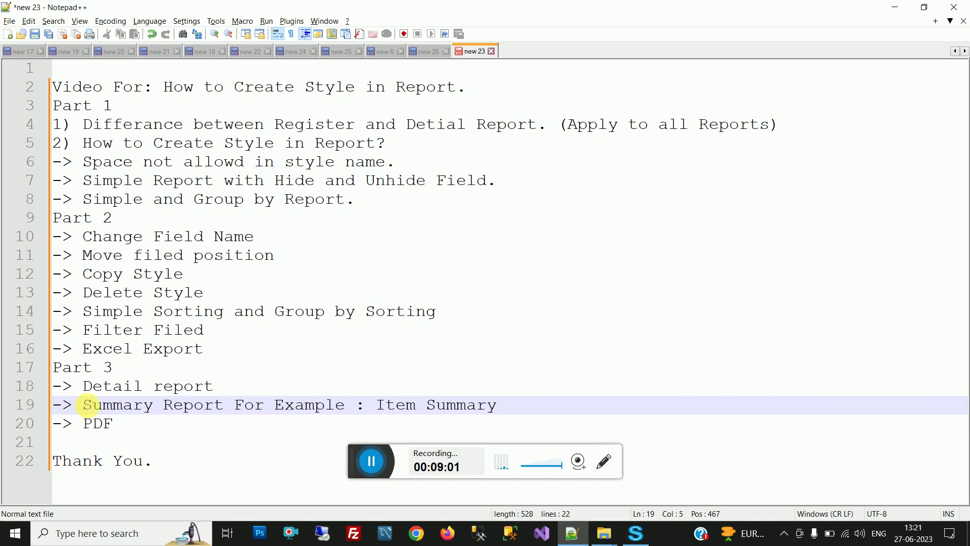
pyautogui.click(627, 541)
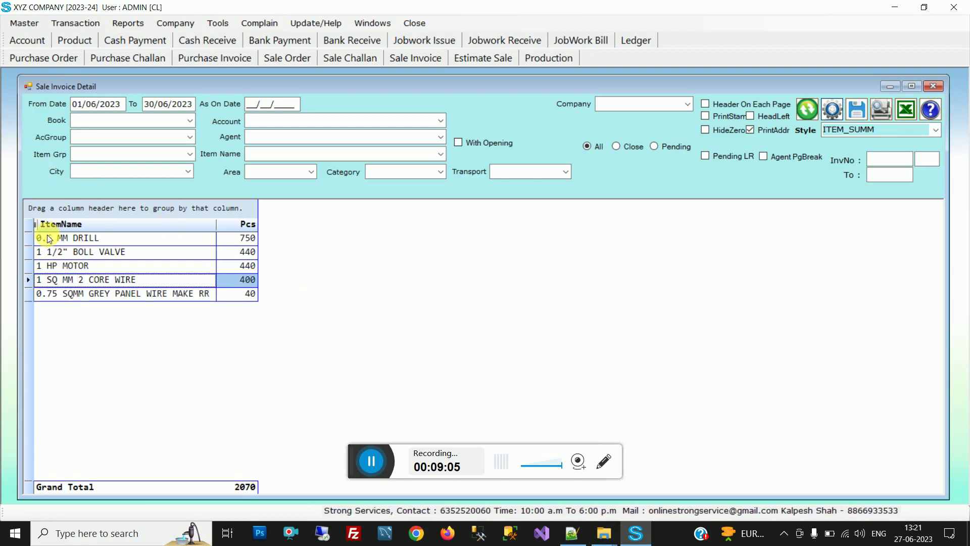